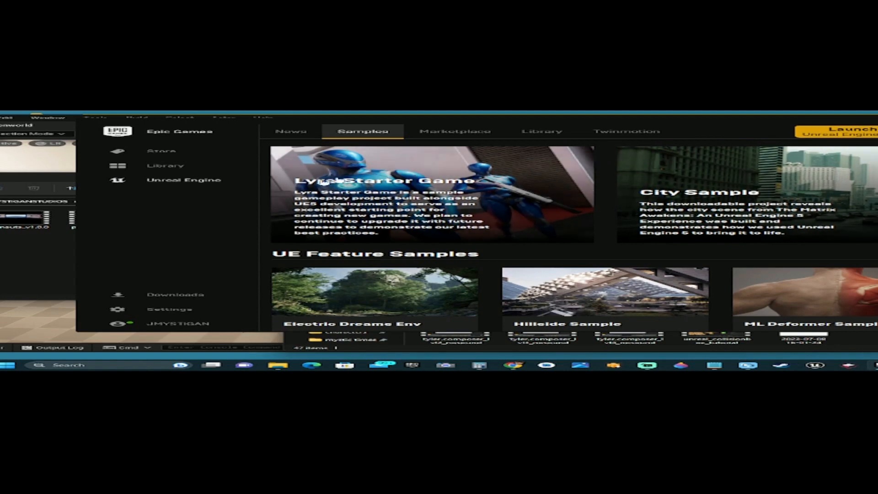
Step: Look at the Epic Games Library, and inspect the open-world level and its content folders in the Unreal Editor
{"action": "left_click", "coordinate": [542, 132]}
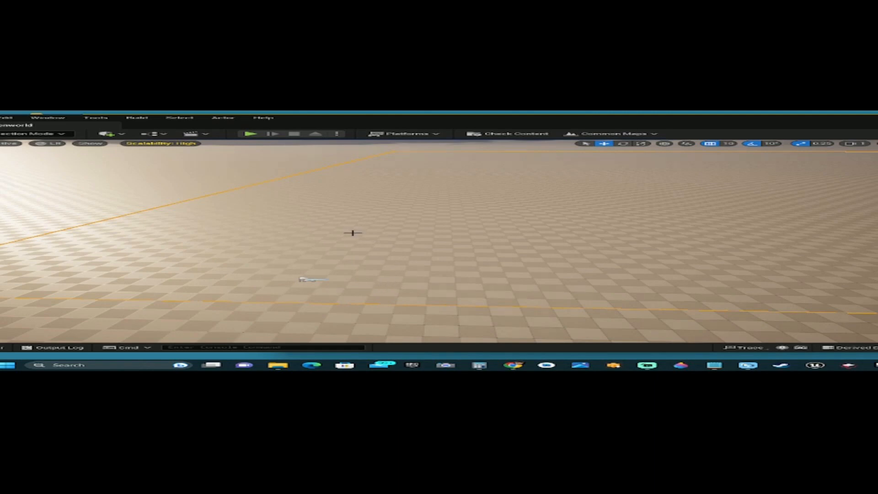
{"action": "right_click_drag", "start_coordinate": [353, 232], "coordinate": [353, 151]}
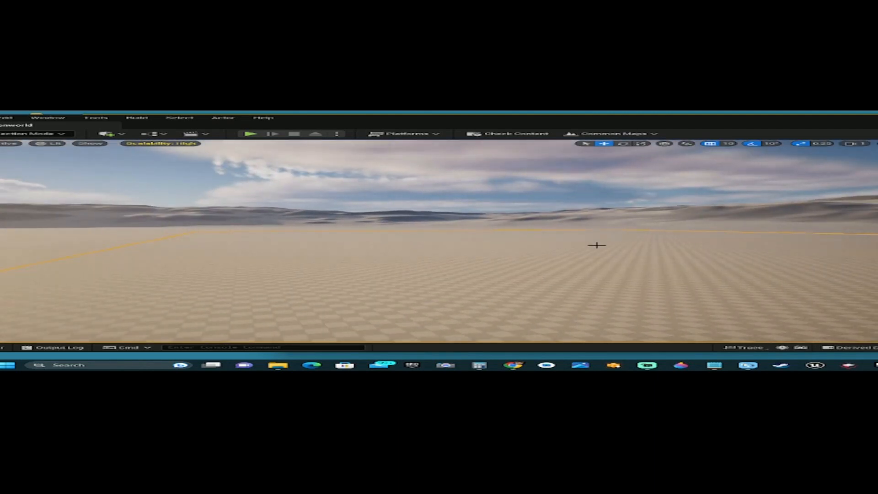
{"action": "mouse_move", "coordinate": [597, 245]}
{"action": "right_mouse_down"}
{"action": "mouse_move", "coordinate": [194, 245]}
{"action": "mouse_move", "coordinate": [458, 268]}
{"action": "mouse_move", "coordinate": [646, 263]}
{"action": "mouse_move", "coordinate": [593, 245]}
{"action": "right_mouse_up"}
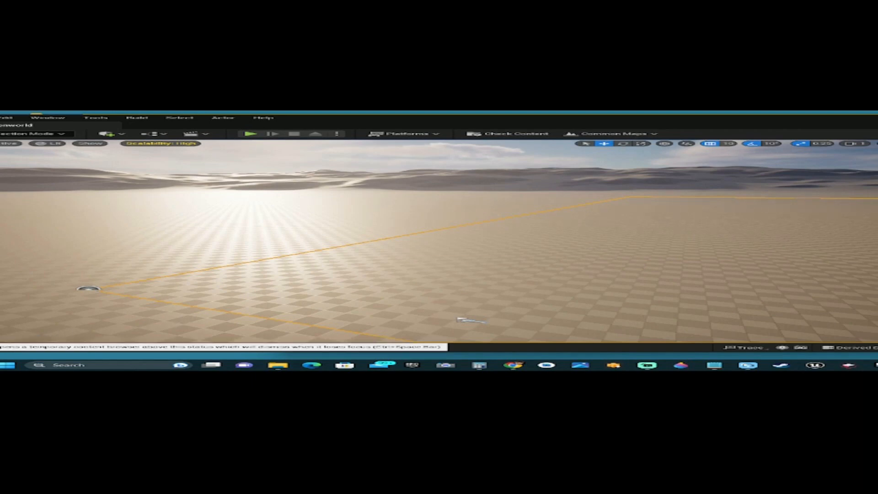
{"action": "left_click", "coordinate": [1, 348]}
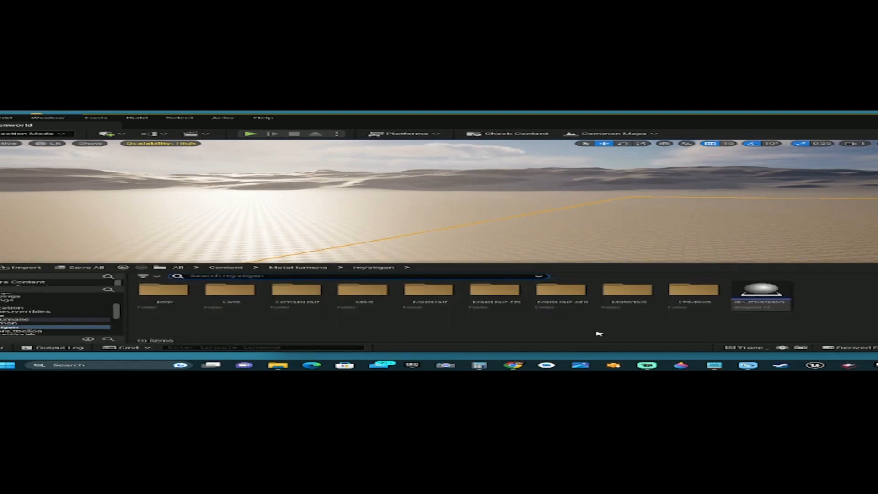
{"action": "left_click", "coordinate": [236, 268]}
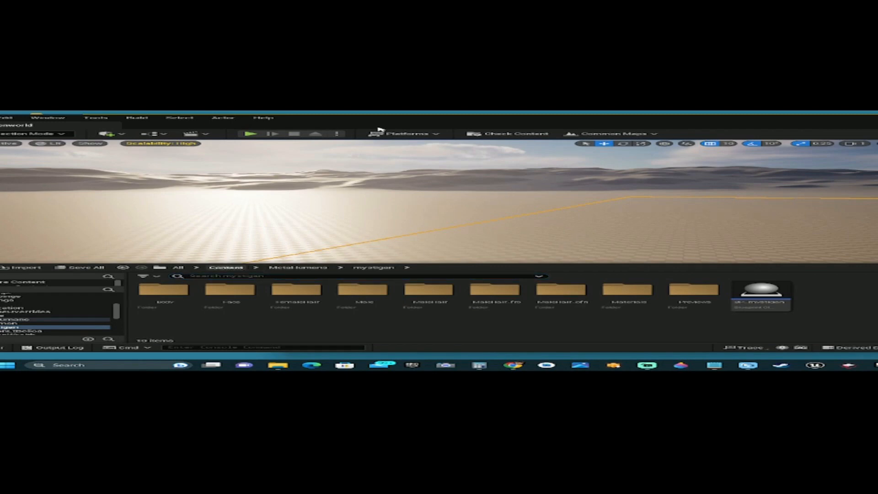
Step: Play the level in the editor, run the character forward through the arena, and stop the play session
{"action": "left_click", "coordinate": [251, 134]}
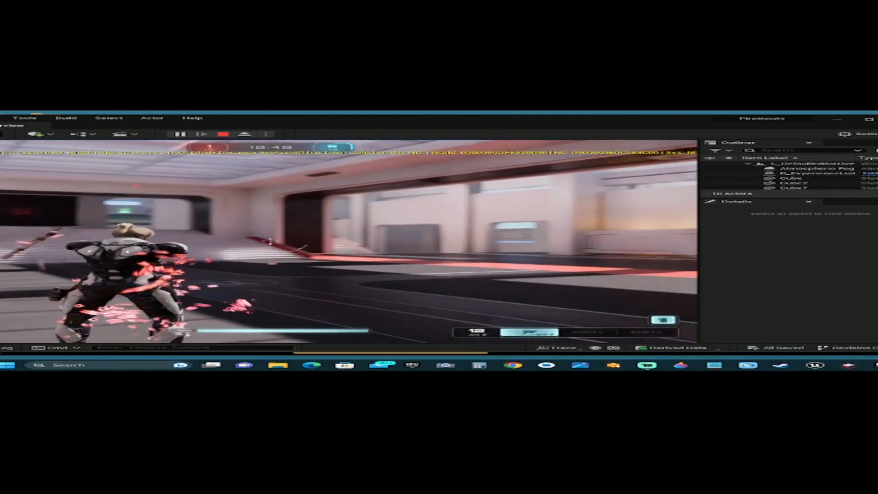
{"action": "key", "text": "w"}
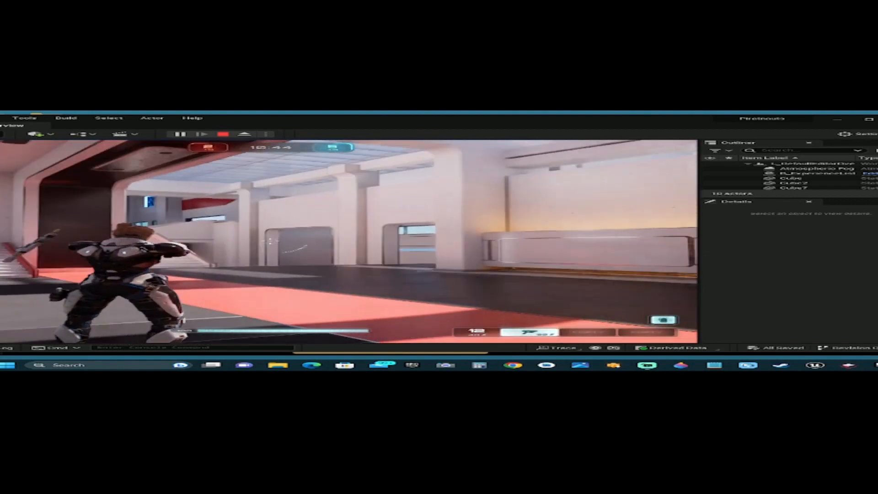
{"action": "key", "text": "w"}
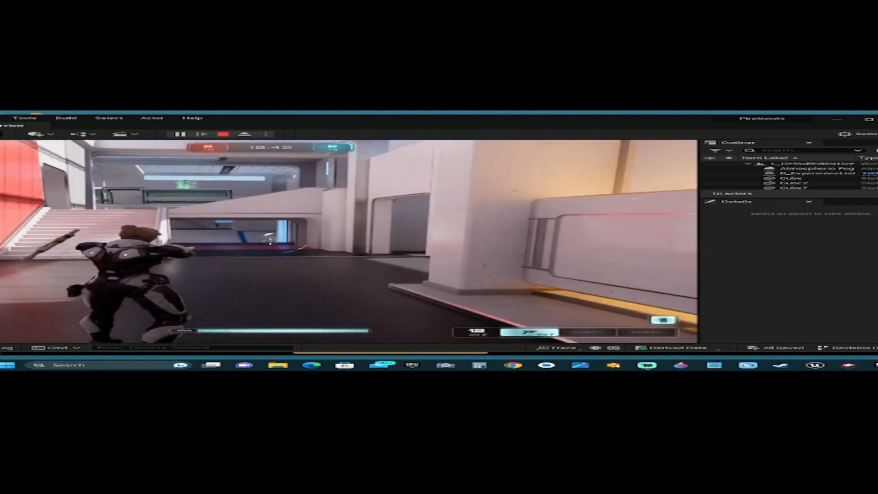
{"action": "key", "text": "Escape"}
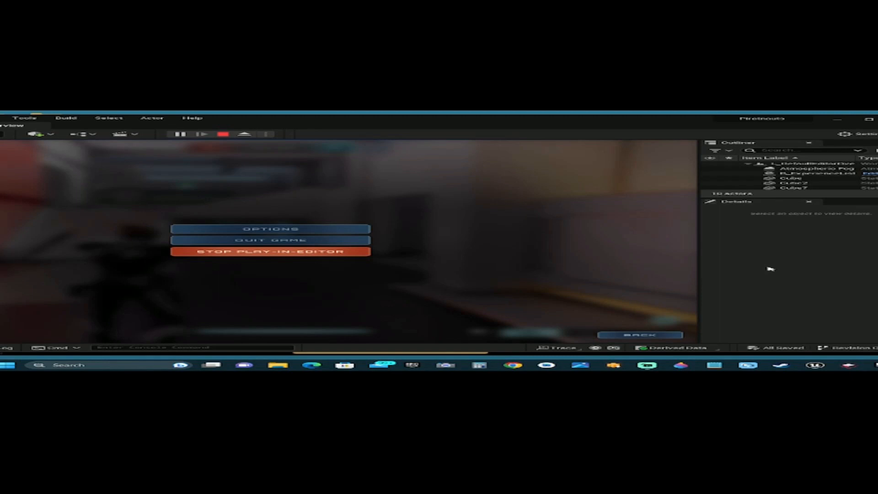
{"action": "key", "text": "Escape"}
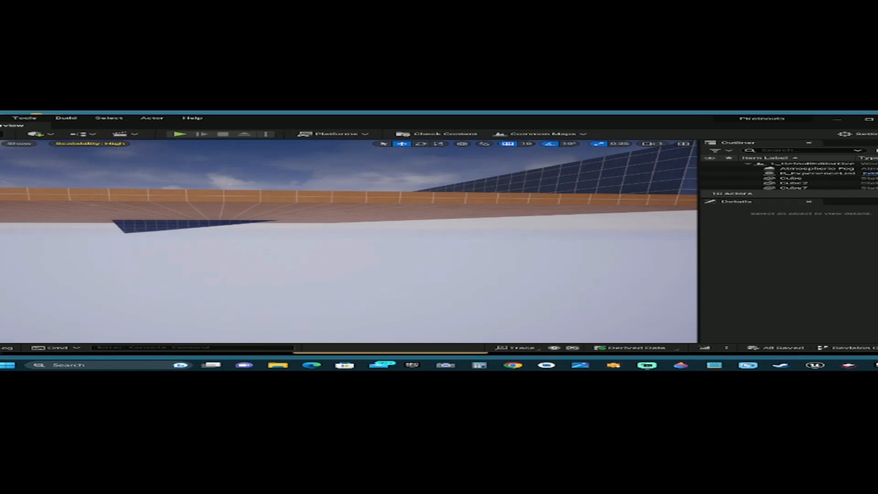
Step: Open the Project Settings and review the project description and publisher details, as well as the default maps and game mode
{"action": "key", "text": "alt+f"}
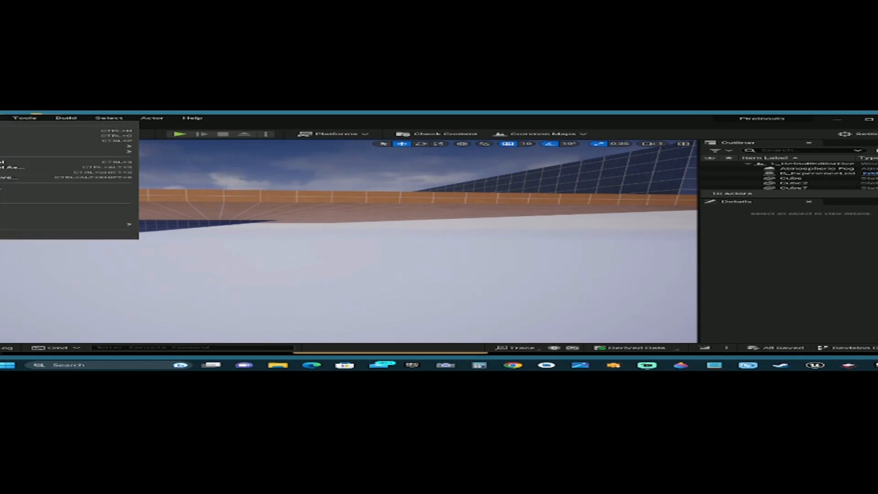
{"action": "key", "text": "Escape"}
{"action": "key", "text": "alt+e"}
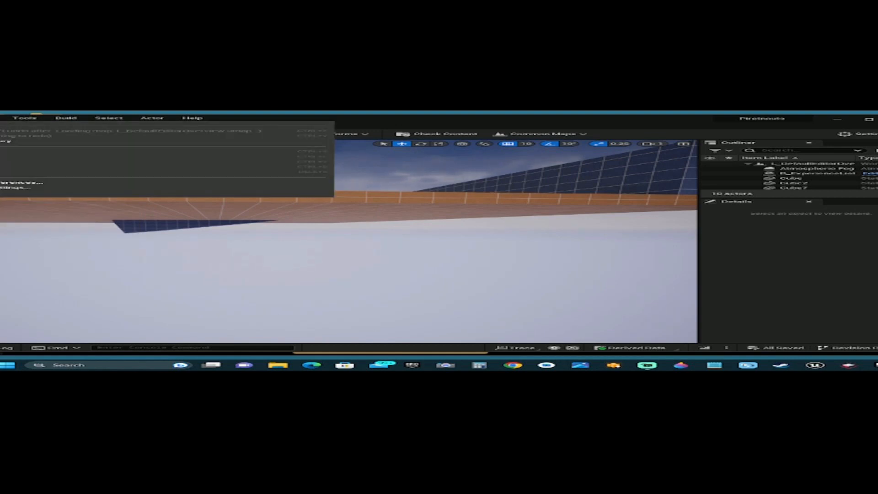
{"action": "left_click", "coordinate": [5, 188]}
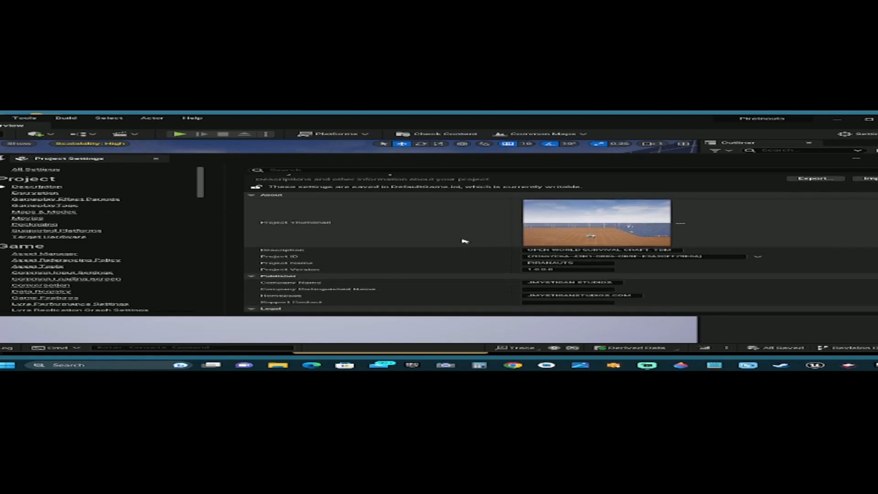
{"action": "scroll", "coordinate": [467, 242], "scroll_direction": "down", "scroll_amount": 1}
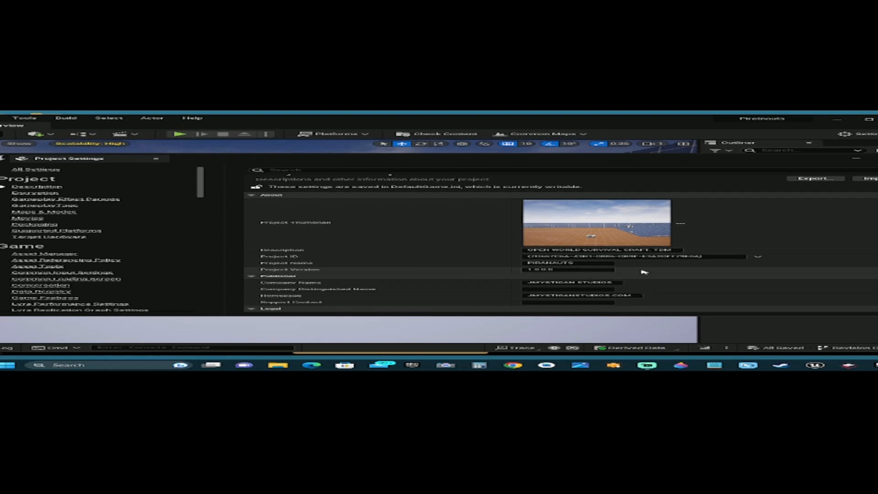
{"action": "scroll", "coordinate": [726, 272], "scroll_direction": "down", "scroll_amount": 3}
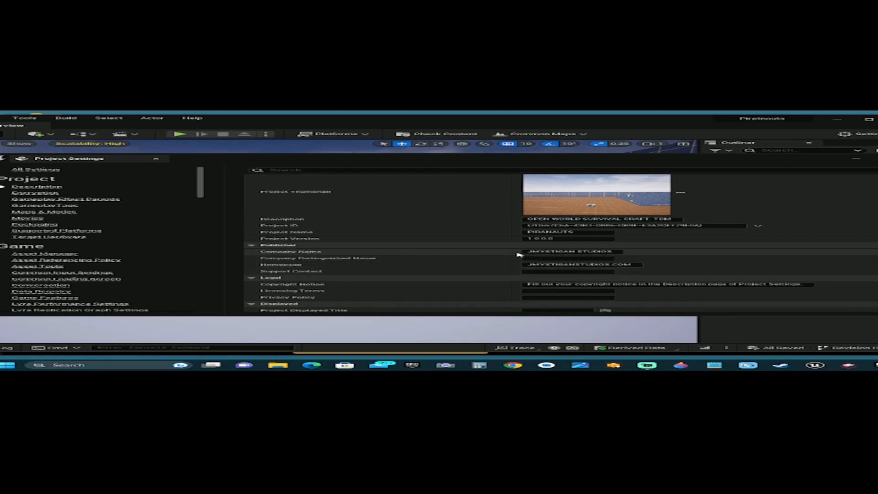
{"action": "scroll", "coordinate": [651, 269], "scroll_direction": "down", "scroll_amount": 1}
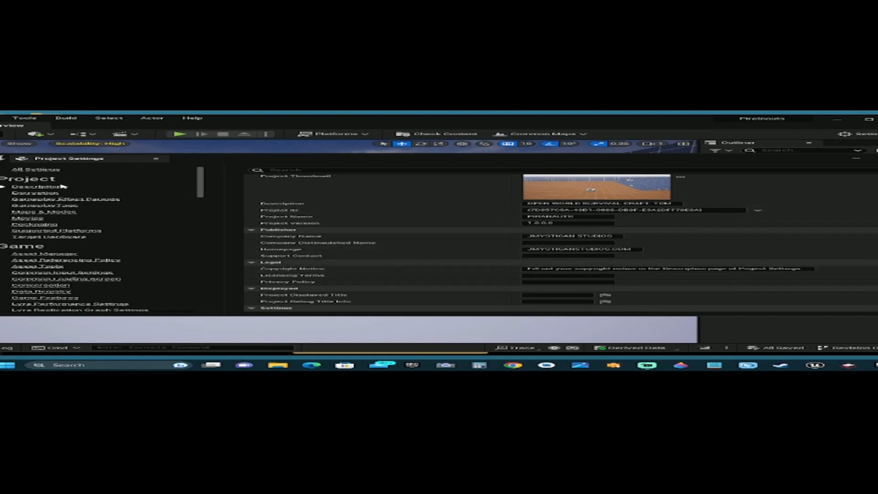
{"action": "left_click", "coordinate": [37, 213]}
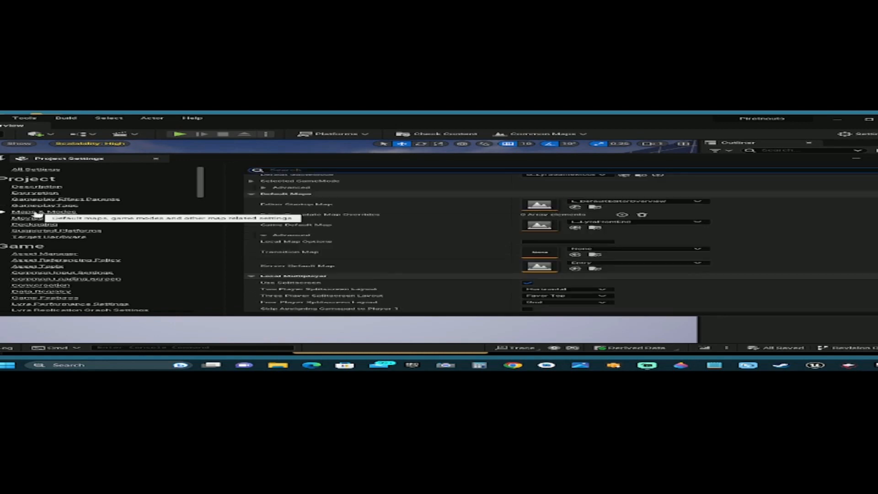
{"action": "scroll", "coordinate": [403, 243], "scroll_direction": "up", "scroll_amount": 2}
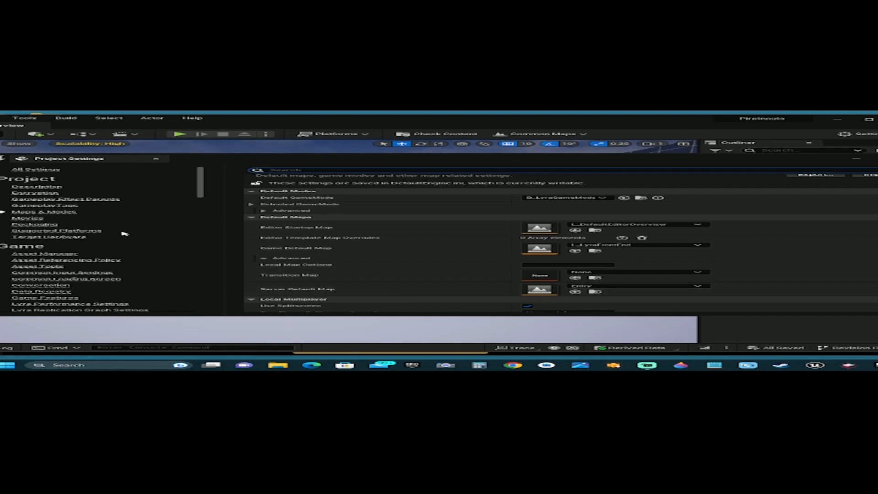
Step: Set the packaging Build Configuration to Shipping, check the Build Target, and close the Project Settings
{"action": "left_click", "coordinate": [46, 225]}
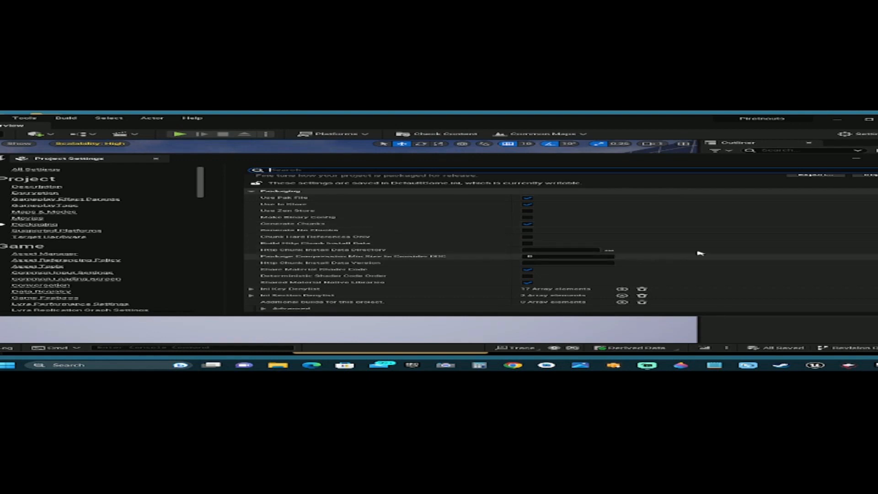
{"action": "scroll", "coordinate": [732, 250], "scroll_direction": "down", "scroll_amount": 2}
{"action": "scroll", "coordinate": [733, 248], "scroll_direction": "down", "scroll_amount": 3}
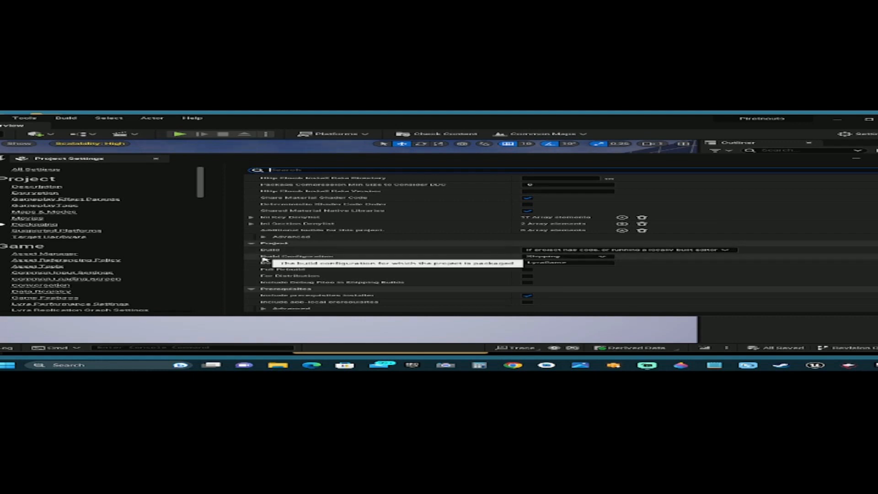
{"action": "left_click", "coordinate": [605, 258]}
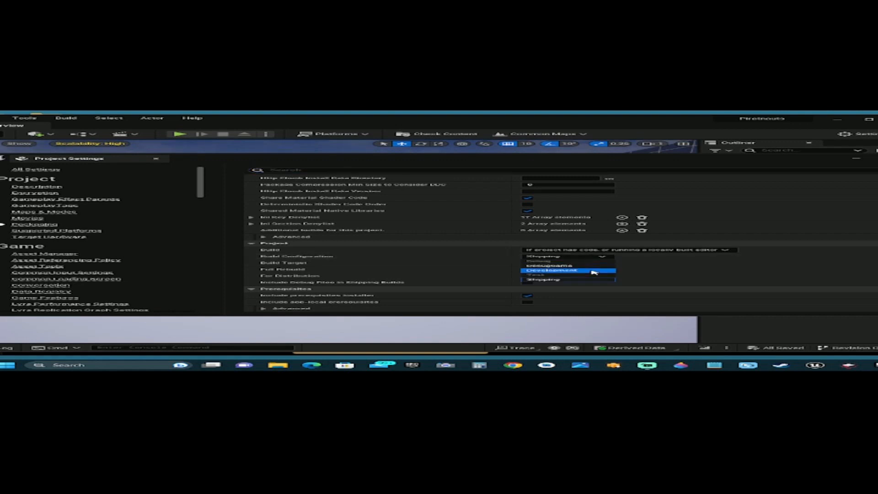
{"action": "left_click", "coordinate": [577, 280]}
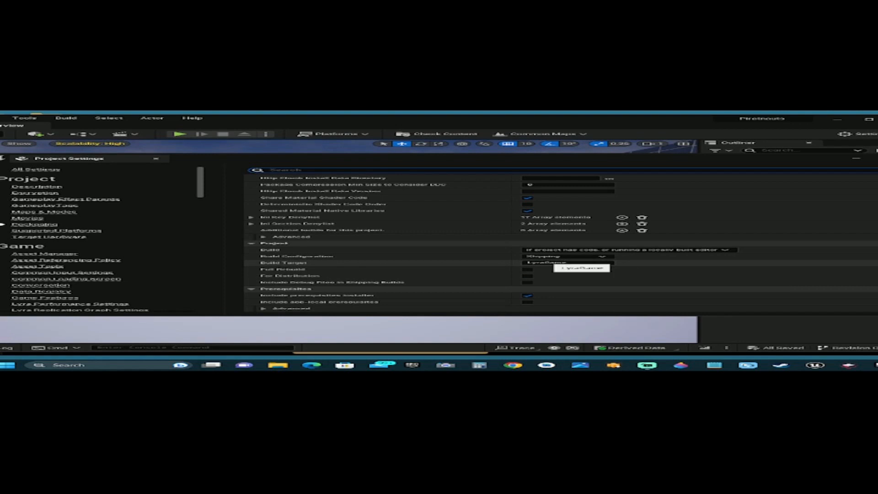
{"action": "left_click", "coordinate": [572, 263]}
{"action": "left_click", "coordinate": [574, 263]}
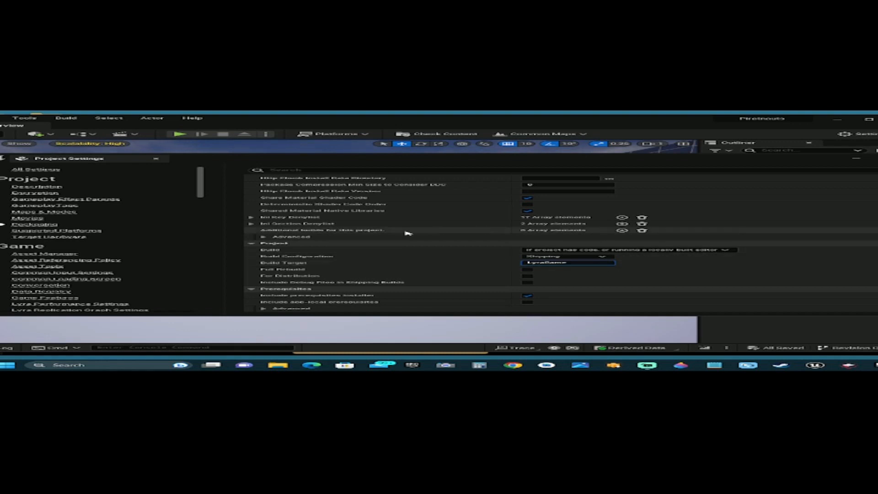
{"action": "left_click", "coordinate": [239, 259]}
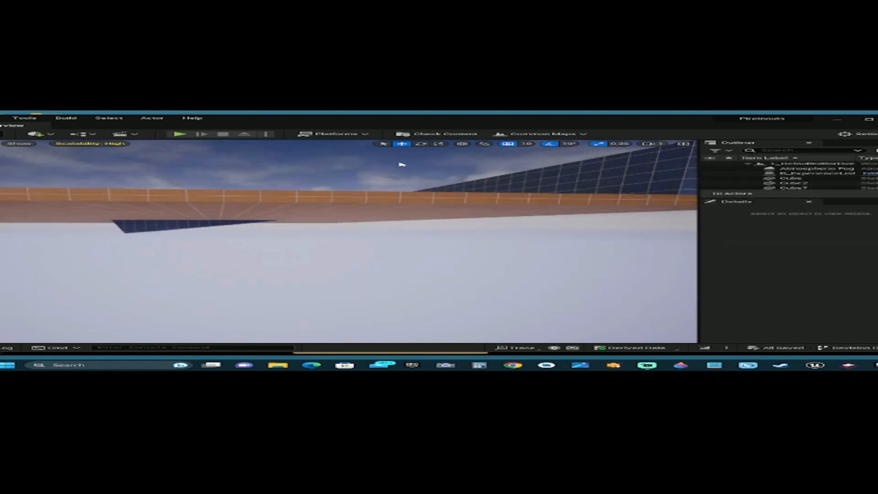
Step: Examine the packaging options, build configurations and build targets offered for the Android, Linux and Windows platforms
{"action": "left_click", "coordinate": [364, 134]}
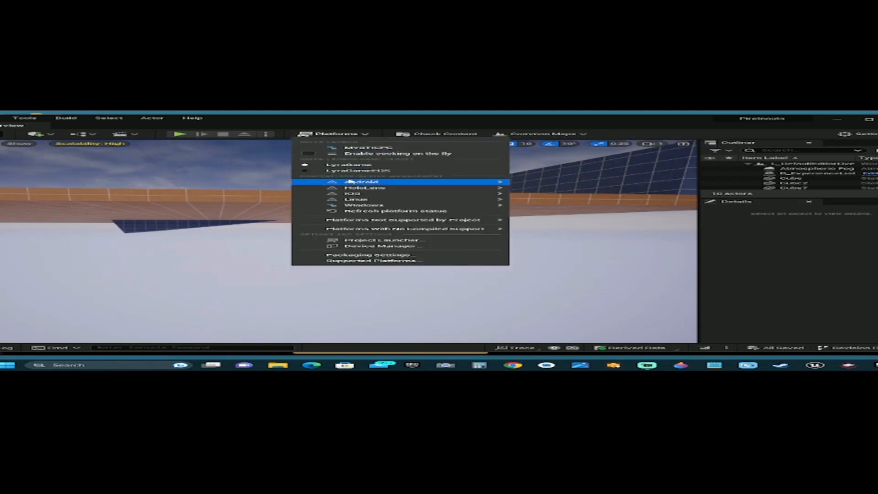
{"action": "mouse_move", "coordinate": [347, 183]}
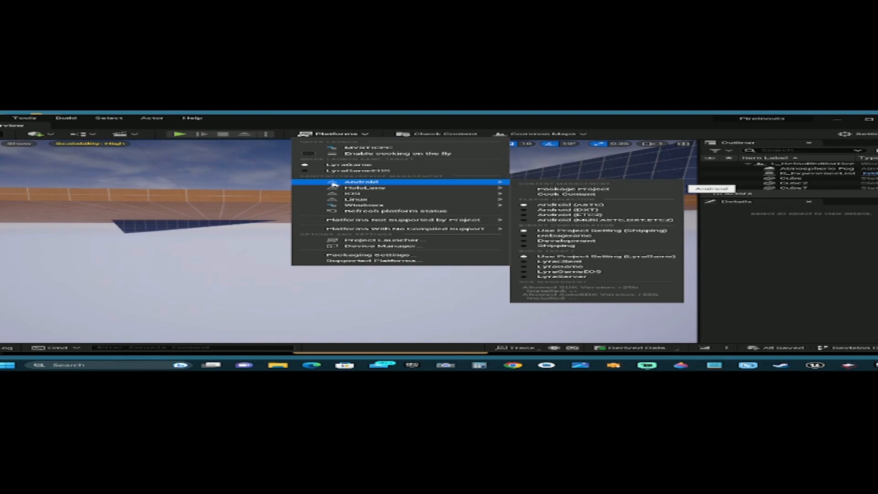
{"action": "mouse_move", "coordinate": [334, 199]}
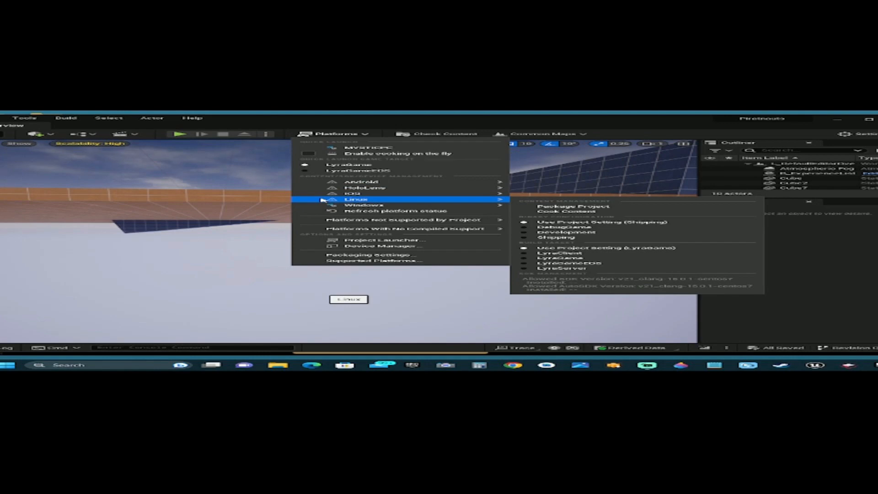
{"action": "mouse_move", "coordinate": [363, 207]}
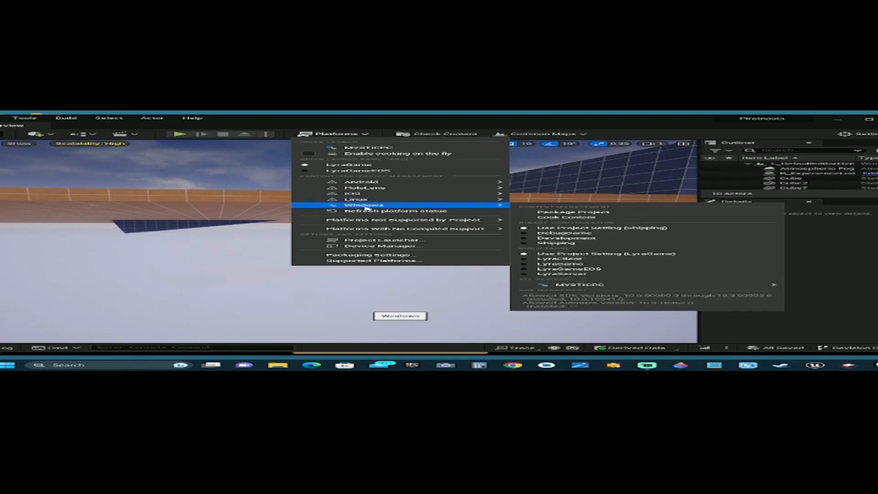
{"action": "left_click", "coordinate": [1, 118]}
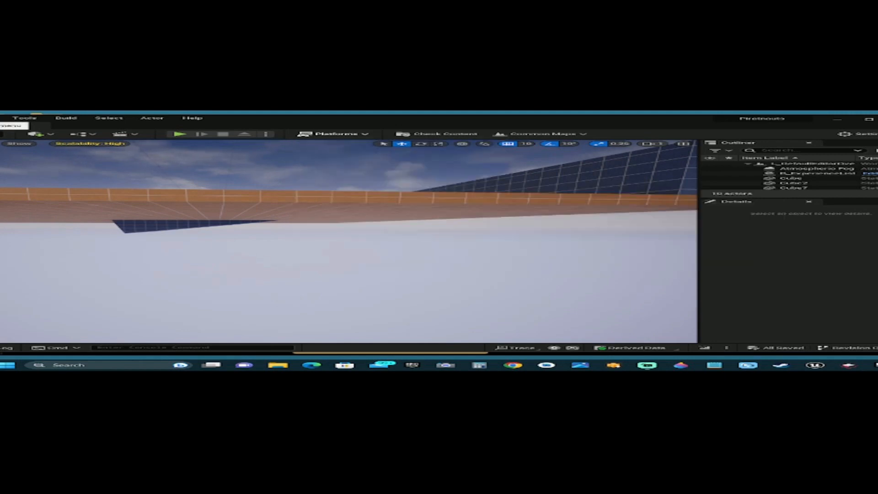
{"action": "left_click", "coordinate": [1, 118]}
{"action": "left_click", "coordinate": [1, 193]}
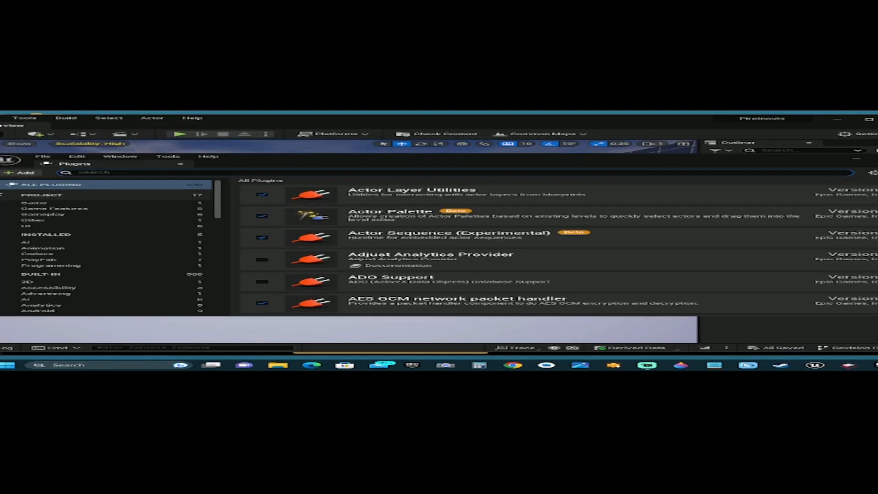
{"action": "left_click", "coordinate": [877, 158]}
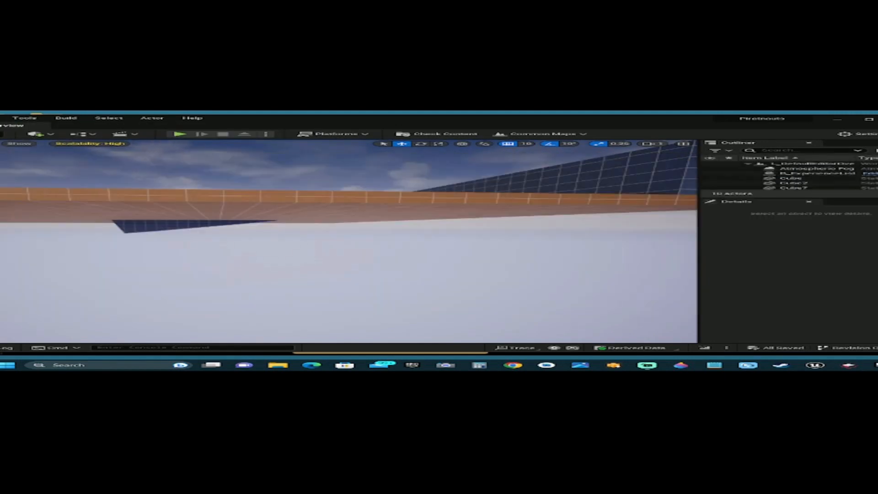
Step: Reopen the Project Settings with all settings listed and review the project's Description and Encryption sections
{"action": "left_click", "coordinate": [1, 118]}
{"action": "left_click", "coordinate": [1, 187]}
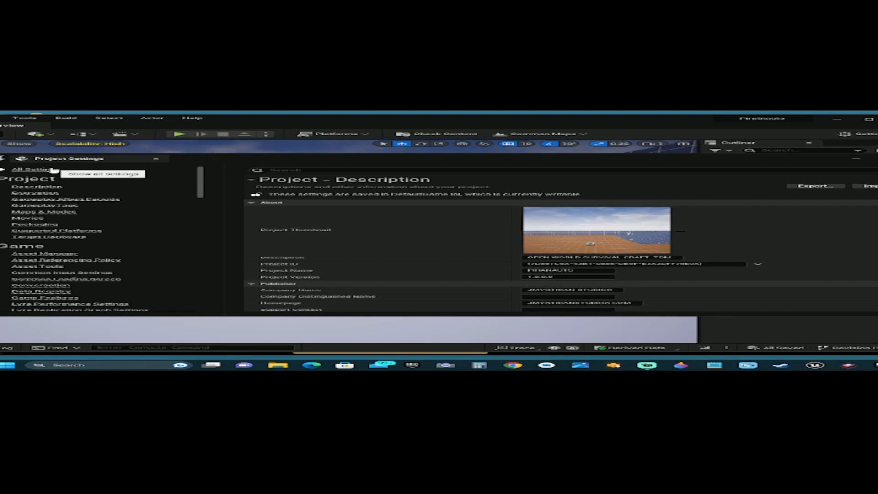
{"action": "scroll", "coordinate": [543, 260], "scroll_direction": "down", "scroll_amount": 3}
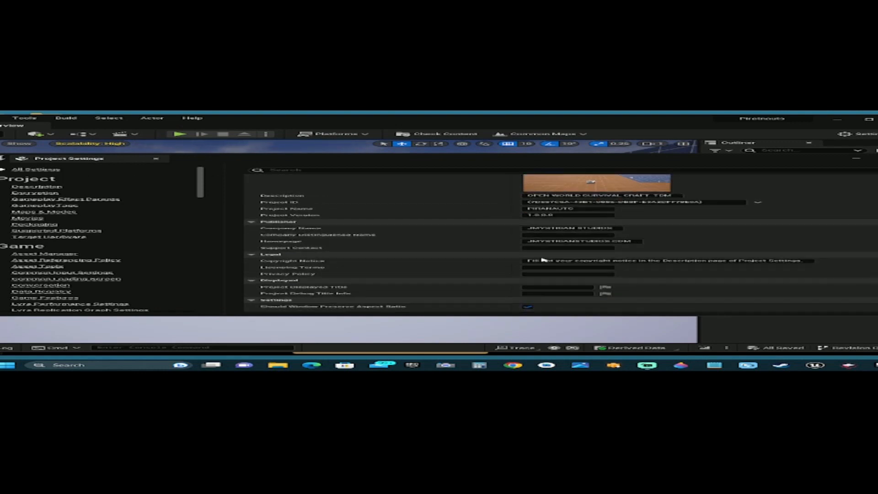
{"action": "scroll", "coordinate": [543, 260], "scroll_direction": "down", "scroll_amount": 7}
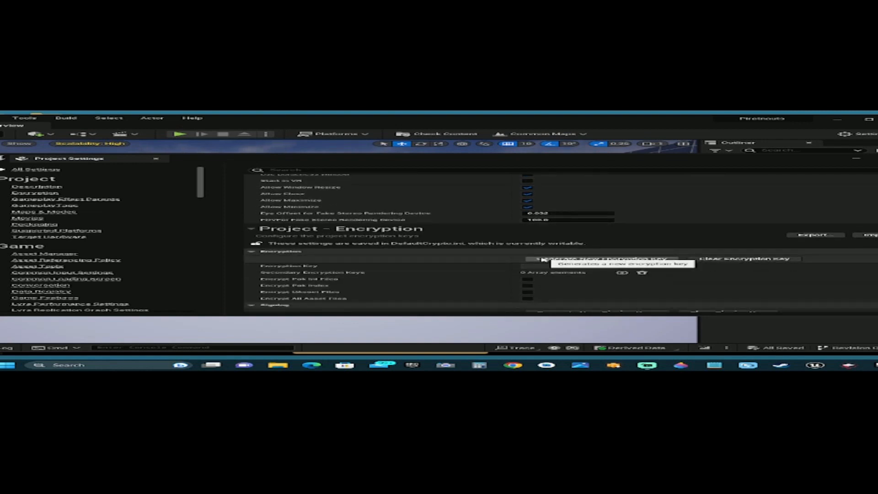
{"action": "scroll", "coordinate": [543, 259], "scroll_direction": "up", "scroll_amount": 10}
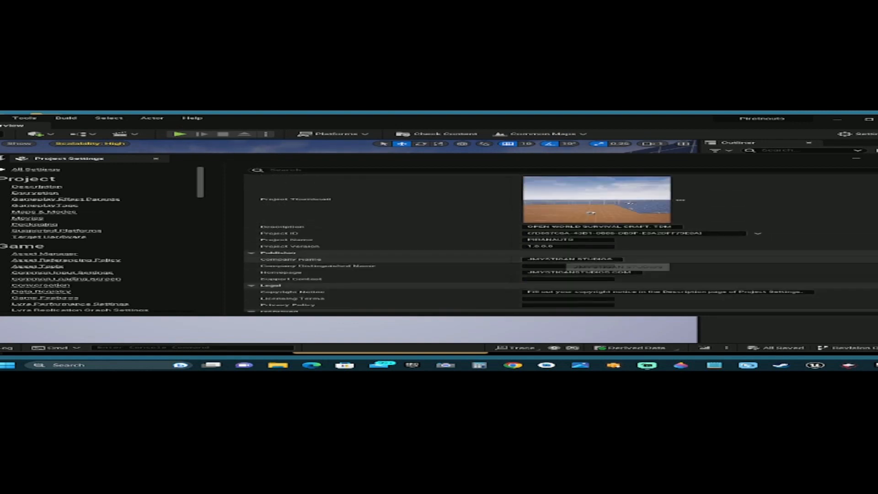
Step: Browse the settings categories through to the Platforms group and examine the Android platform's package, SDK and OBB options
{"action": "scroll", "coordinate": [157, 235], "scroll_direction": "down", "scroll_amount": 5}
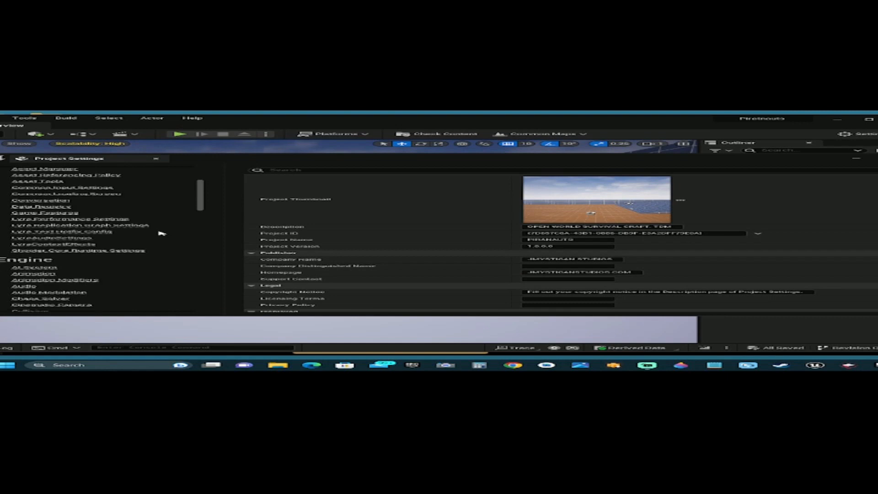
{"action": "scroll", "coordinate": [161, 233], "scroll_direction": "down", "scroll_amount": 2}
{"action": "scroll", "coordinate": [162, 233], "scroll_direction": "down", "scroll_amount": 8}
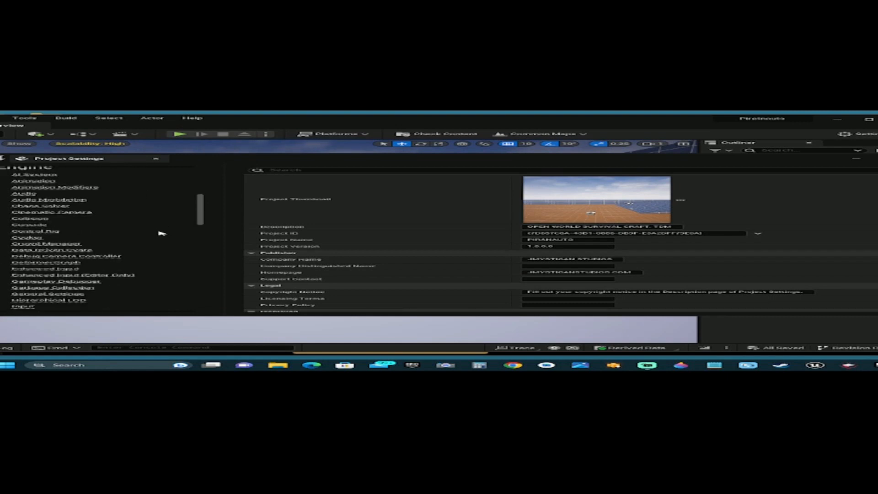
{"action": "scroll", "coordinate": [161, 233], "scroll_direction": "down", "scroll_amount": 6}
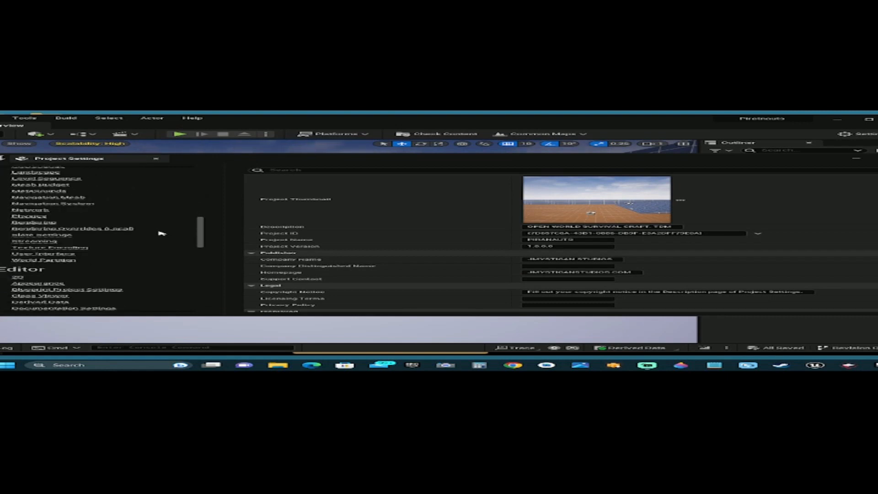
{"action": "scroll", "coordinate": [161, 234], "scroll_direction": "up", "scroll_amount": 2}
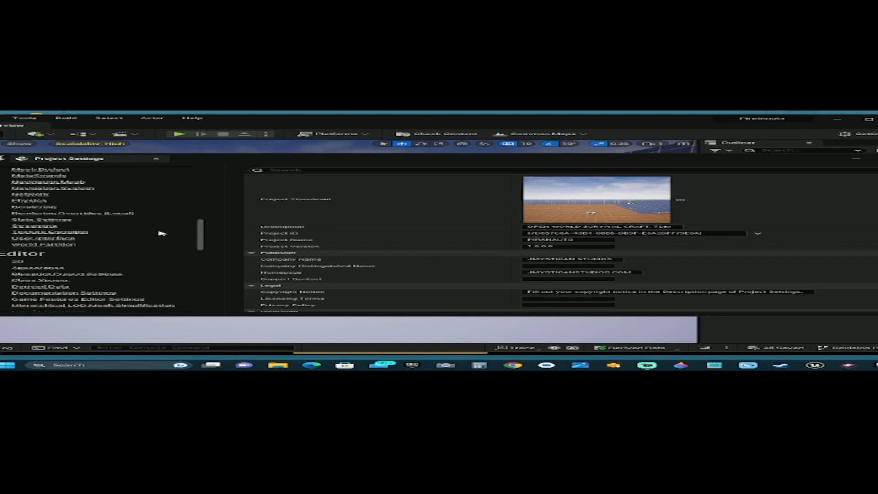
{"action": "scroll", "coordinate": [162, 233], "scroll_direction": "down", "scroll_amount": 7}
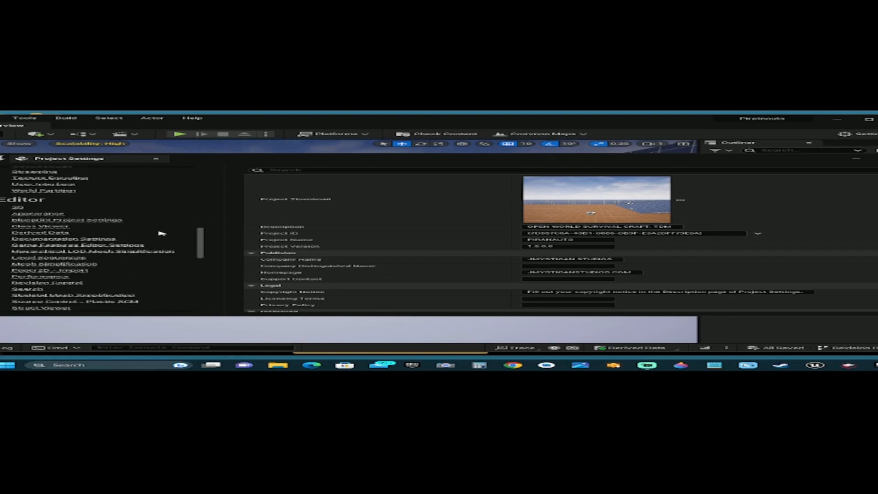
{"action": "scroll", "coordinate": [162, 233], "scroll_direction": "down", "scroll_amount": 5}
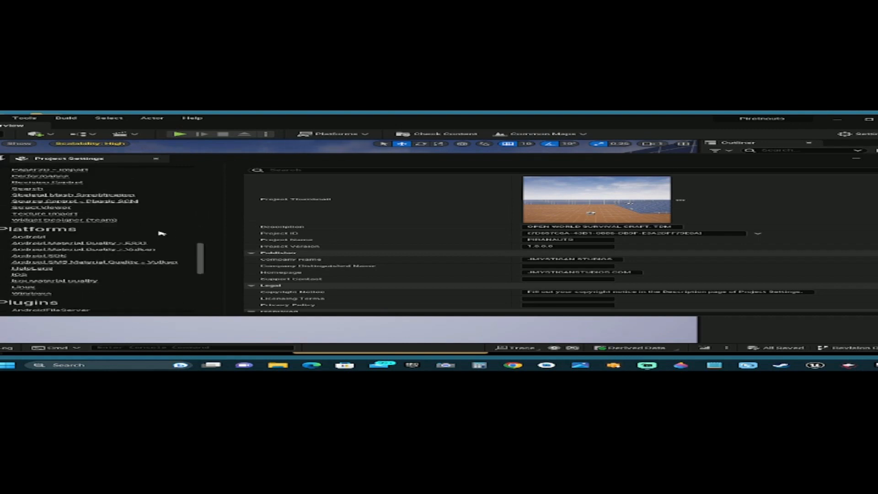
{"action": "scroll", "coordinate": [161, 233], "scroll_direction": "down", "scroll_amount": 1}
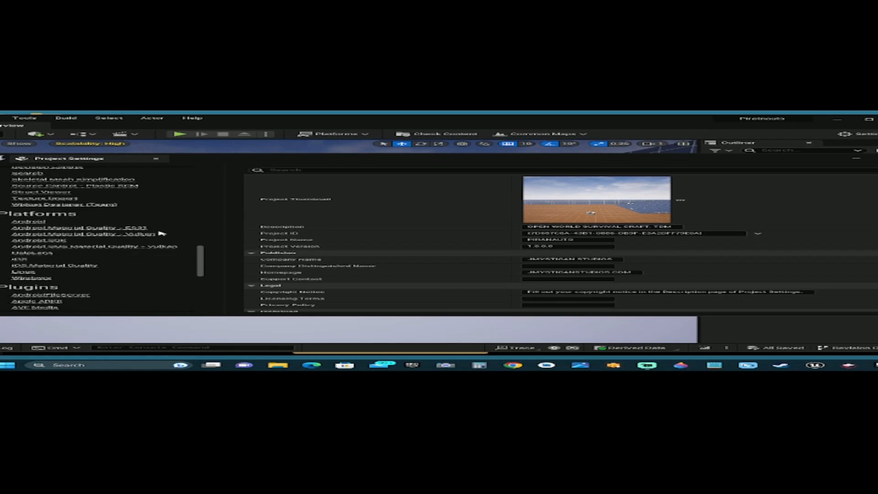
{"action": "left_click", "coordinate": [32, 221]}
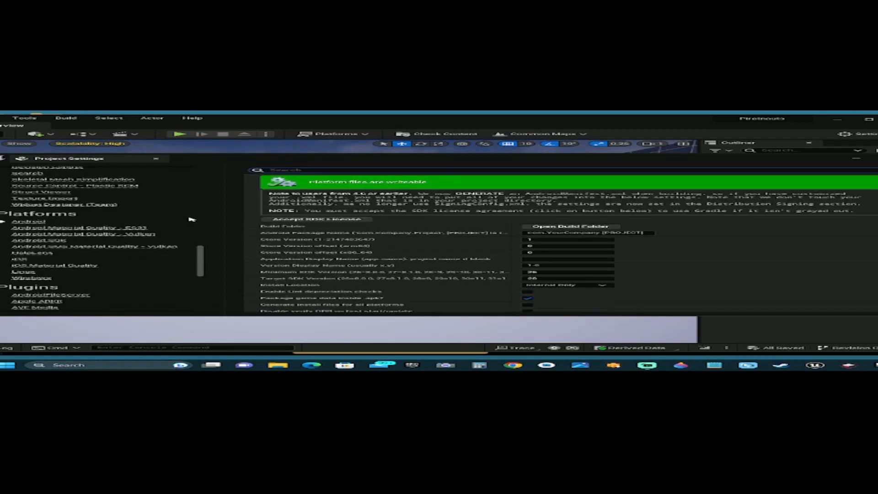
{"action": "scroll", "coordinate": [380, 239], "scroll_direction": "down", "scroll_amount": 3}
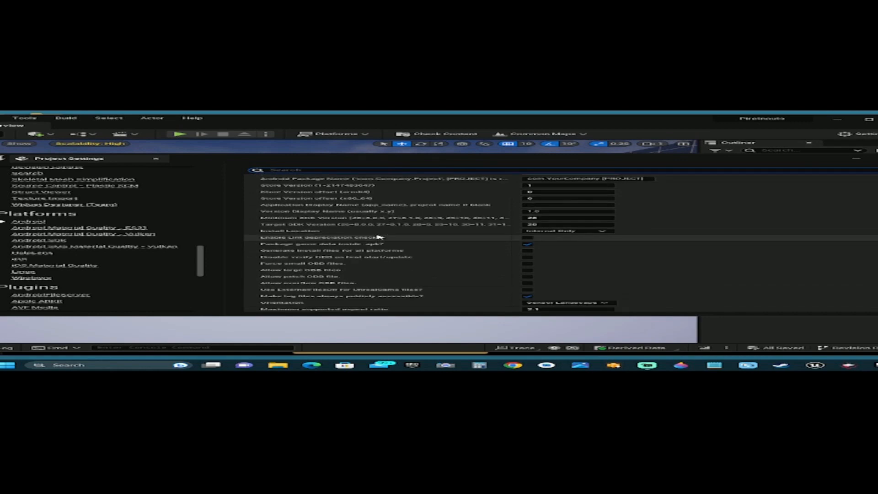
{"action": "scroll", "coordinate": [379, 238], "scroll_direction": "down", "scroll_amount": 3}
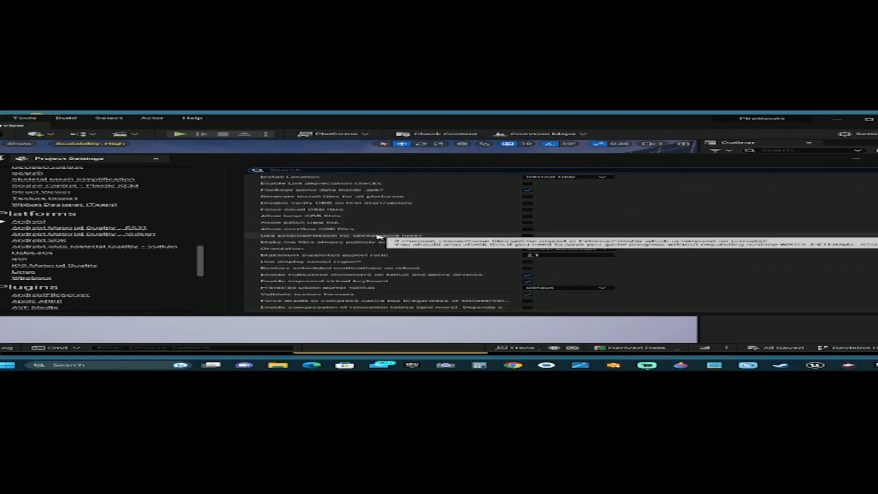
Step: Return to the list of all settings and review the window, Encryption, Signing, Gameplay Effect Parents and GameplayTags settings
{"action": "scroll", "coordinate": [201, 236], "scroll_direction": "up", "scroll_amount": 8}
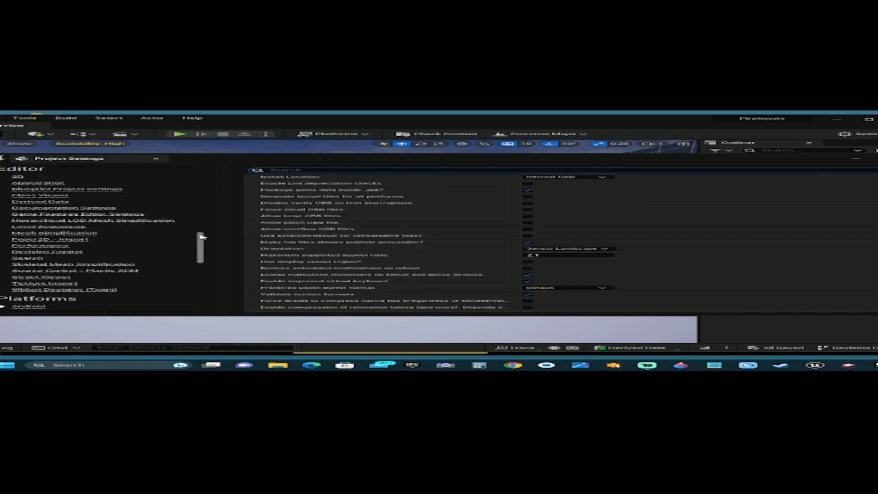
{"action": "scroll", "coordinate": [202, 236], "scroll_direction": "up", "scroll_amount": 10}
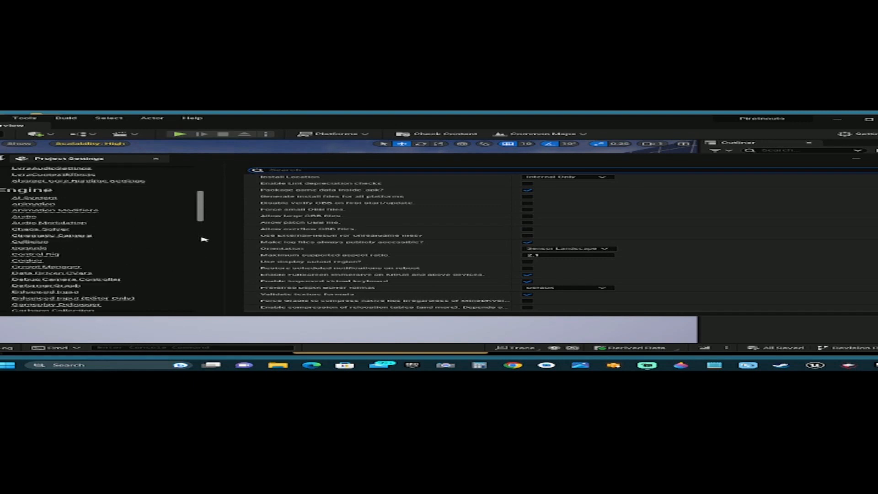
{"action": "scroll", "coordinate": [202, 241], "scroll_direction": "up", "scroll_amount": 4}
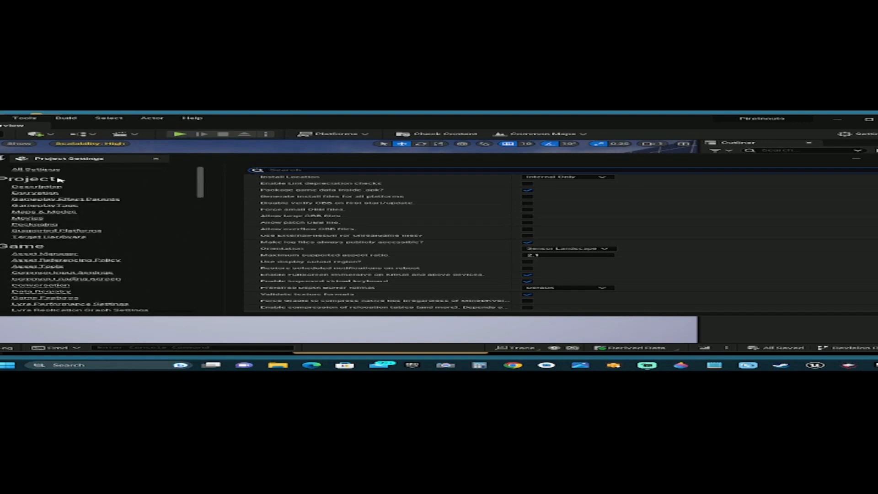
{"action": "left_click", "coordinate": [42, 171]}
{"action": "left_click", "coordinate": [41, 171]}
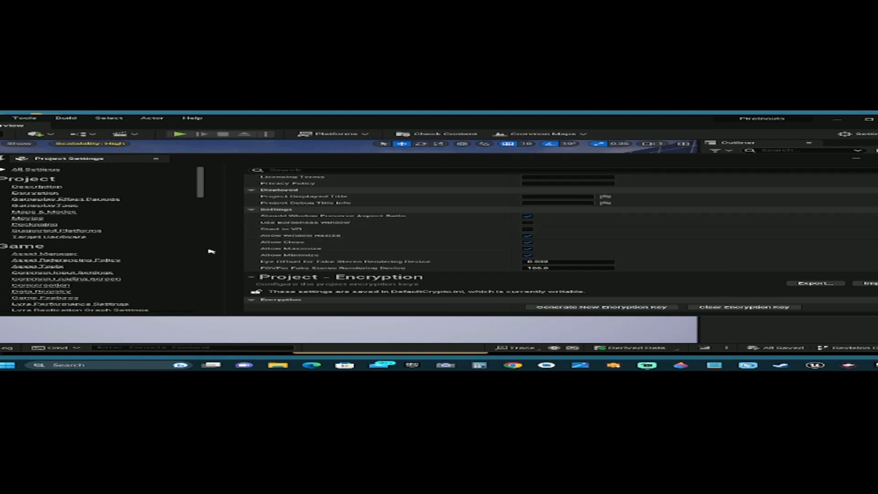
{"action": "scroll", "coordinate": [274, 245], "scroll_direction": "down", "scroll_amount": 1}
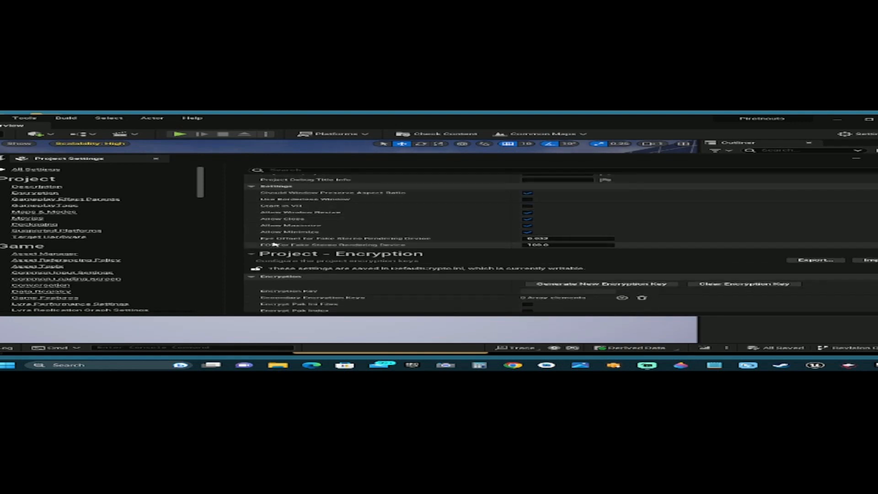
{"action": "scroll", "coordinate": [274, 245], "scroll_direction": "down", "scroll_amount": 1}
{"action": "scroll", "coordinate": [505, 247], "scroll_direction": "down", "scroll_amount": 1}
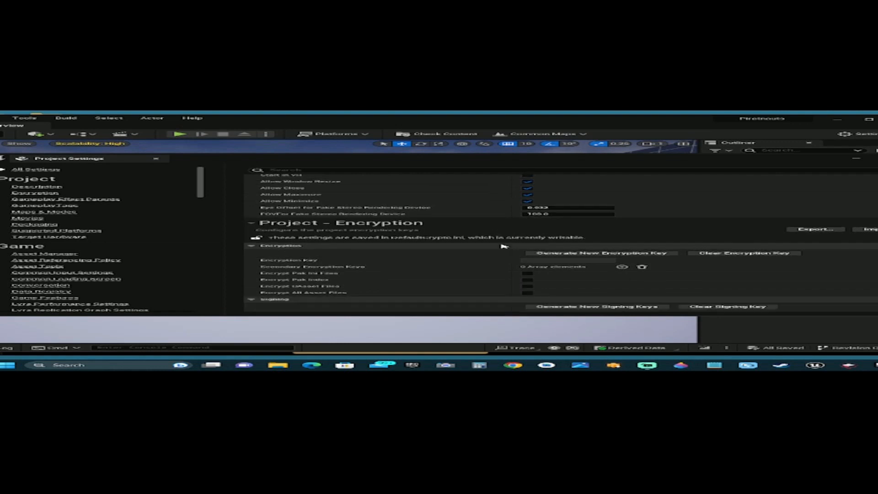
{"action": "scroll", "coordinate": [482, 259], "scroll_direction": "down", "scroll_amount": 1}
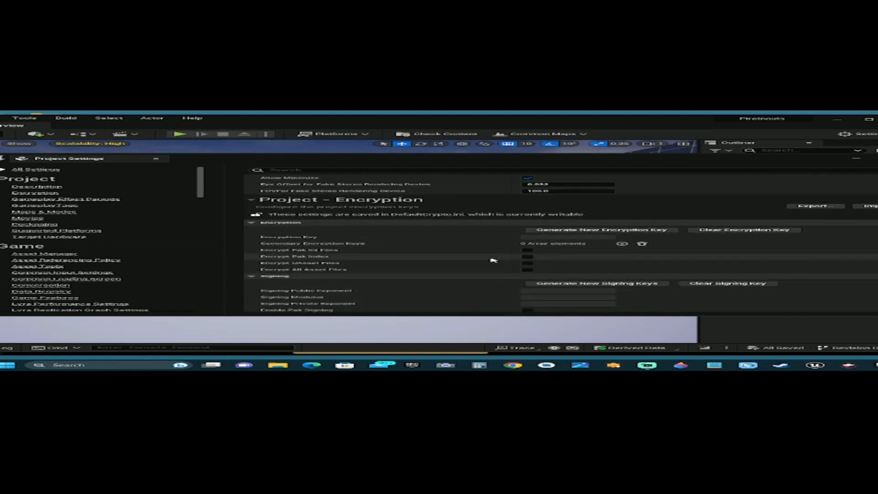
{"action": "scroll", "coordinate": [494, 260], "scroll_direction": "down", "scroll_amount": 6}
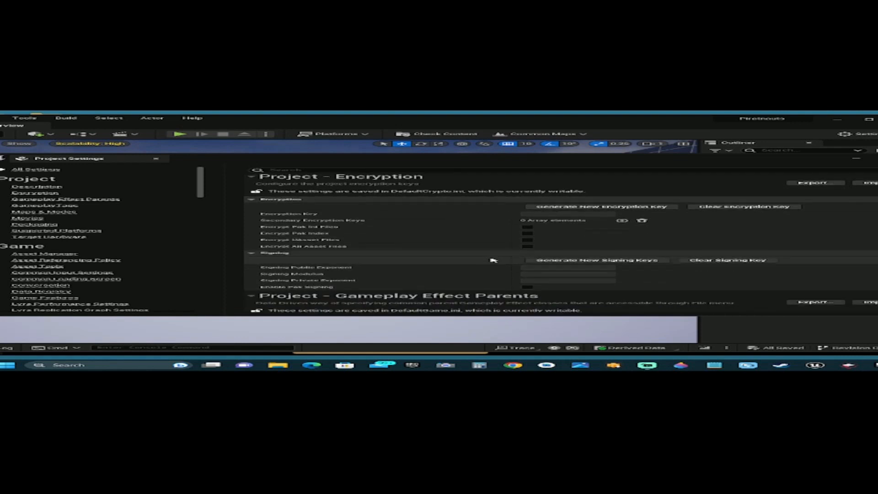
{"action": "scroll", "coordinate": [494, 260], "scroll_direction": "down", "scroll_amount": 1}
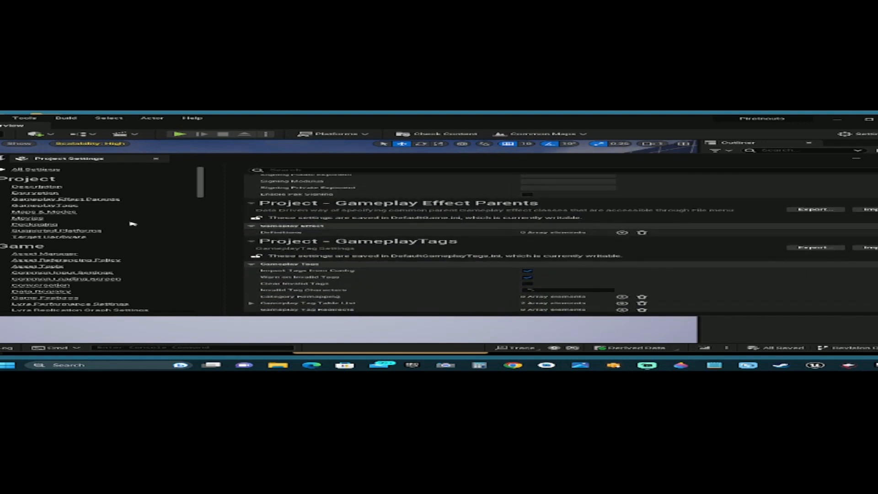
Step: Review the project's Description, Maps & Modes and Packaging settings, including the build configuration and build target
{"action": "left_click", "coordinate": [42, 187]}
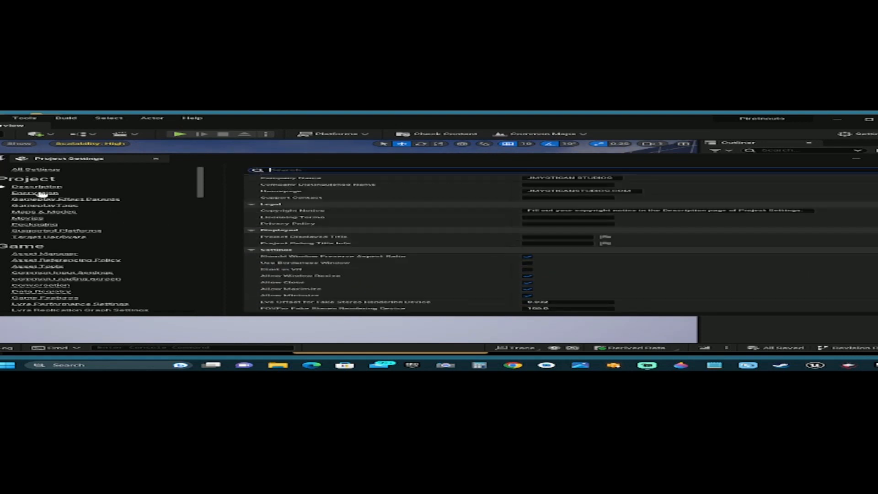
{"action": "scroll", "coordinate": [402, 224], "scroll_direction": "up", "scroll_amount": 4}
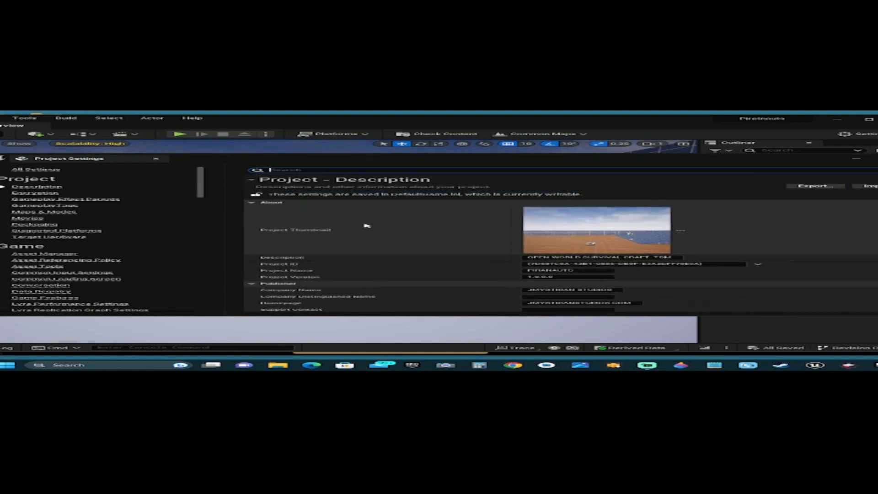
{"action": "left_click", "coordinate": [37, 213]}
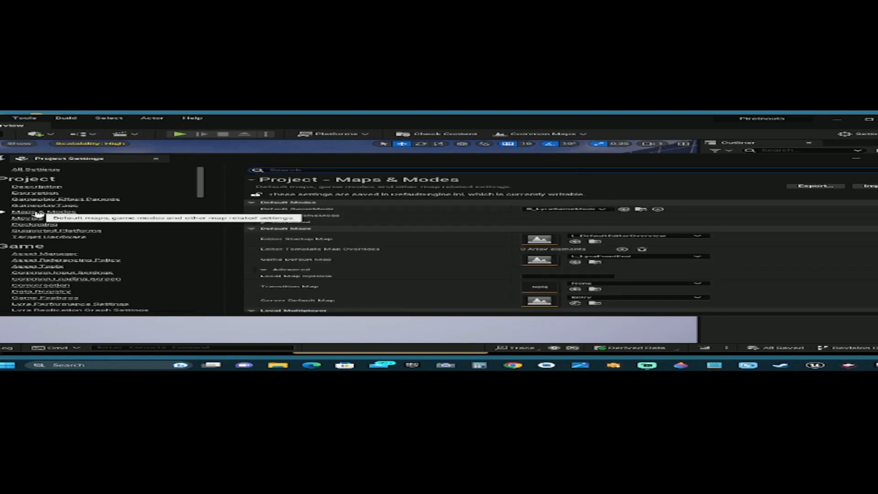
{"action": "left_click", "coordinate": [39, 225]}
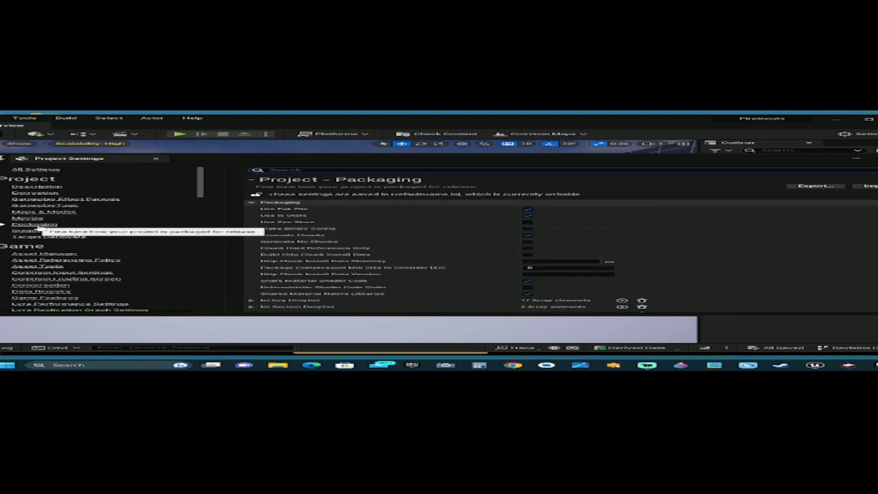
{"action": "scroll", "coordinate": [709, 227], "scroll_direction": "down", "scroll_amount": 1}
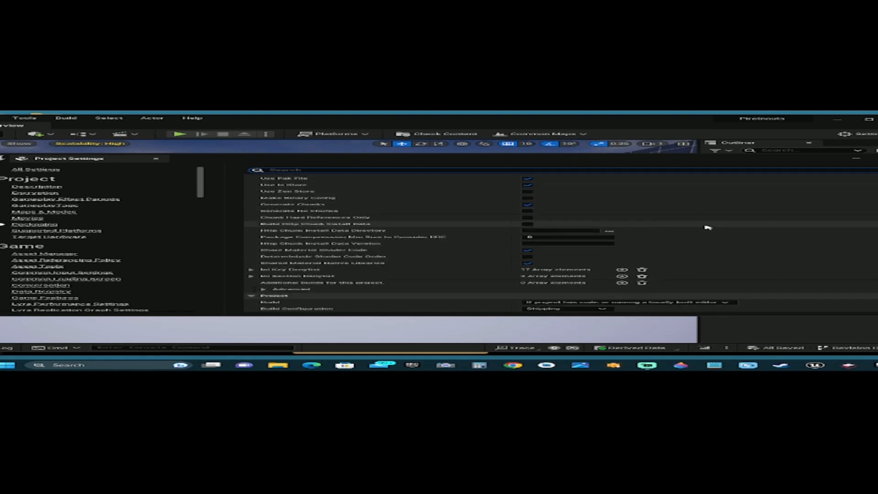
{"action": "scroll", "coordinate": [708, 227], "scroll_direction": "down", "scroll_amount": 2}
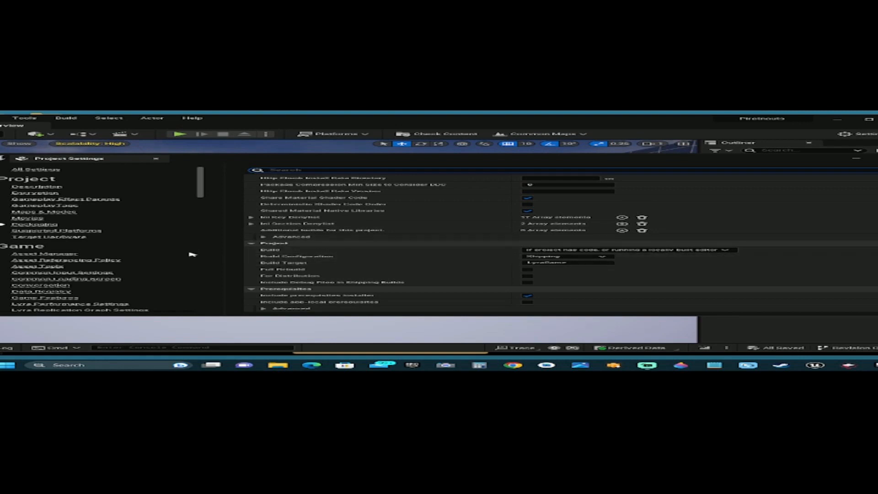
Step: Limit the supported platforms to Windows by disabling Android, HoloLens, iOS, Linux and Mac, and close the Project Settings
{"action": "left_click", "coordinate": [84, 232]}
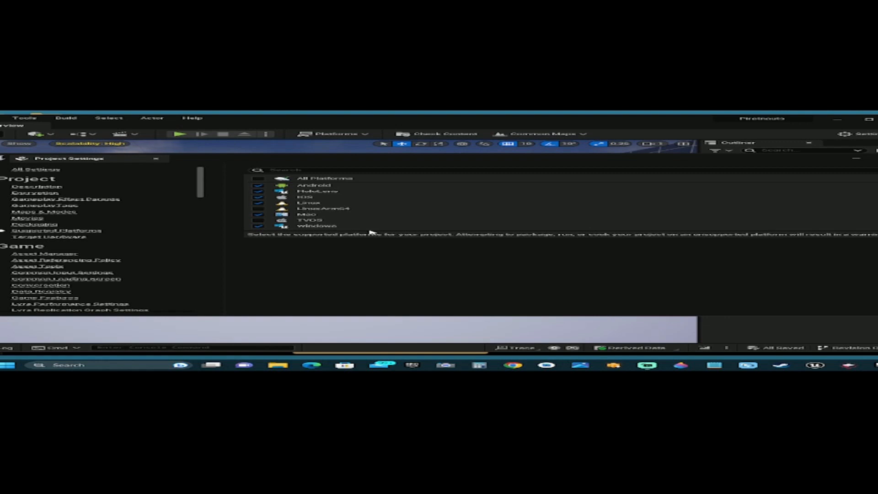
{"action": "left_click", "coordinate": [258, 214]}
{"action": "left_click", "coordinate": [258, 202]}
{"action": "left_click", "coordinate": [258, 196]}
{"action": "left_click", "coordinate": [258, 191]}
{"action": "left_click", "coordinate": [258, 186]}
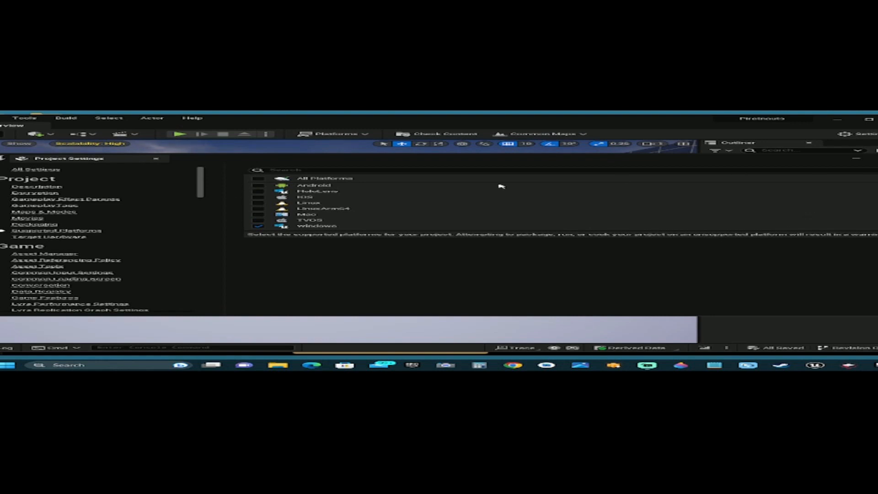
{"action": "left_click", "coordinate": [43, 186]}
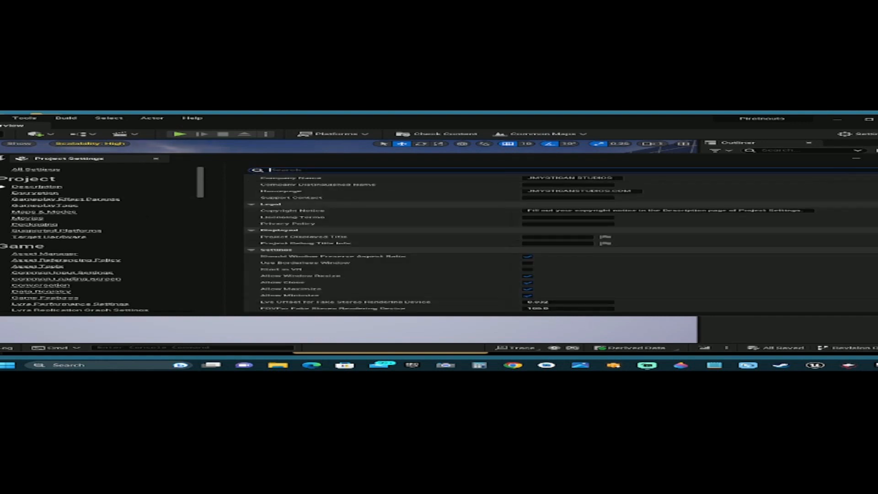
{"action": "left_click", "coordinate": [877, 159]}
Step: Package the project for Windows using the project's own build configuration and build target
{"action": "right_click_drag", "start_coordinate": [397, 237], "coordinate": [348, 233]}
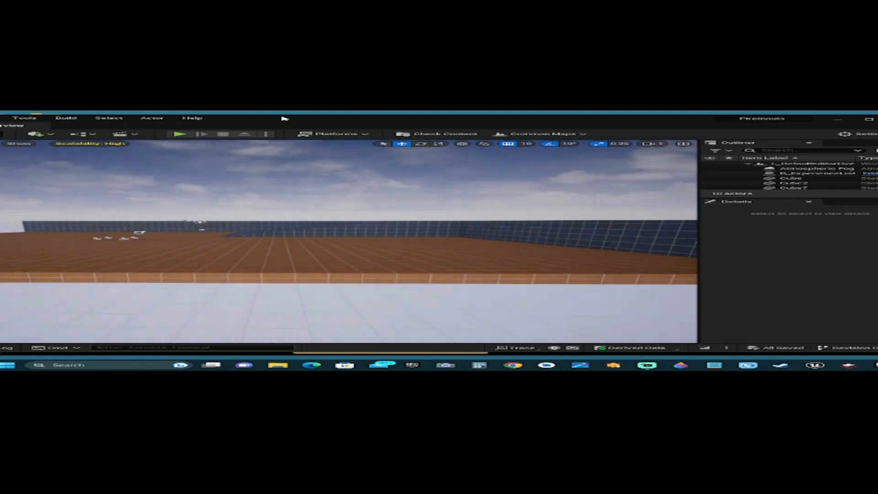
{"action": "left_click", "coordinate": [334, 133]}
{"action": "mouse_move", "coordinate": [401, 184]}
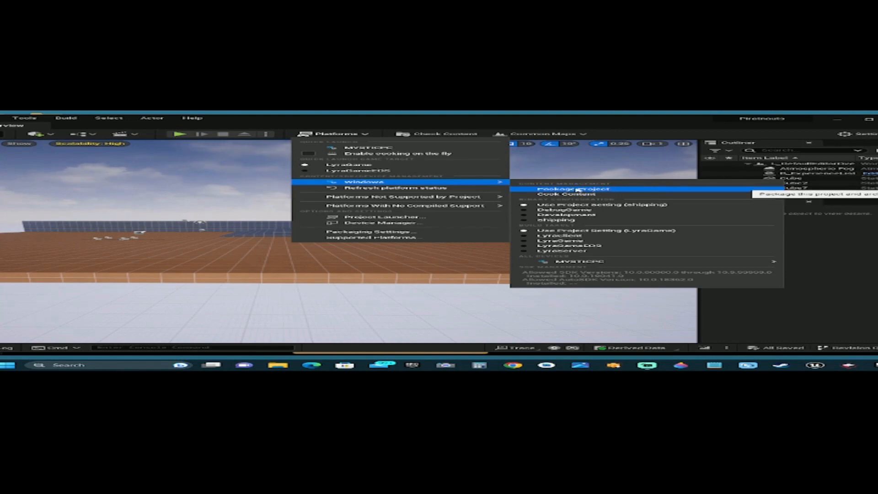
{"action": "left_click", "coordinate": [613, 190]}
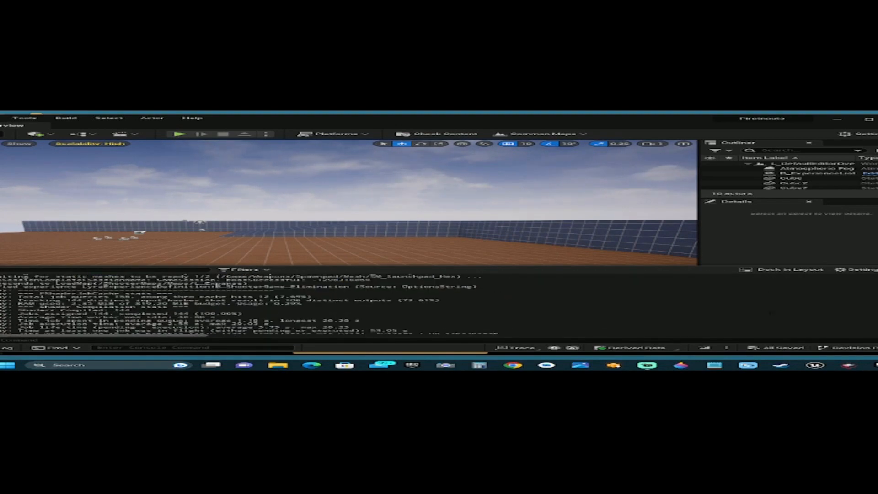
Step: Examine the Output Log's shader compilation statistics, animation messages and warnings
{"action": "scroll", "coordinate": [769, 314], "scroll_direction": "up", "scroll_amount": 2}
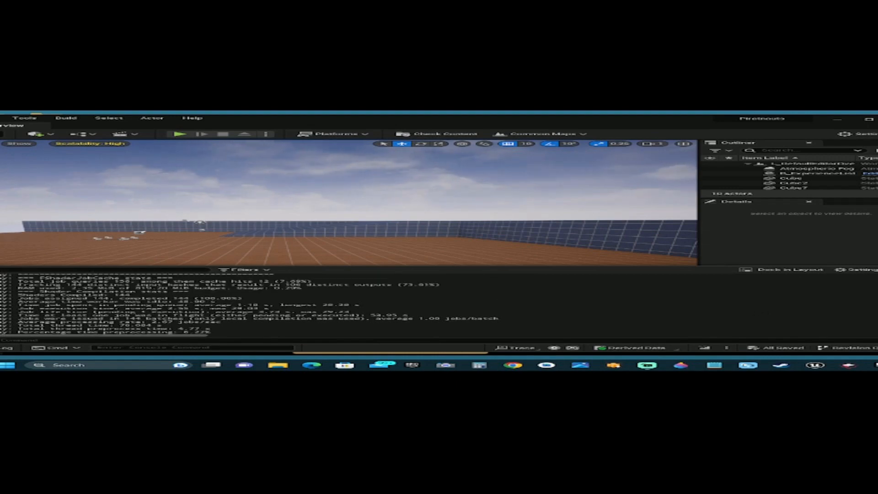
{"action": "left_click_drag", "start_coordinate": [61, 299], "coordinate": [242, 299]}
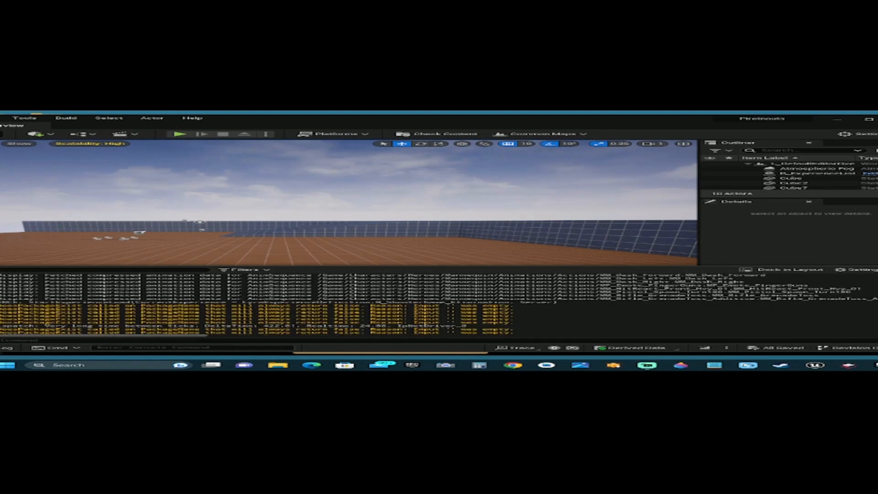
{"action": "left_click_drag", "start_coordinate": [1, 329], "coordinate": [275, 329]}
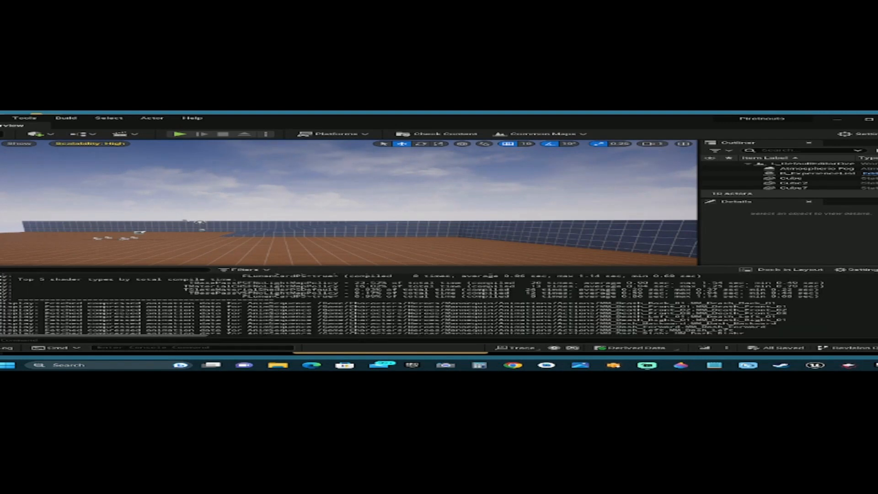
{"action": "scroll", "coordinate": [412, 304], "scroll_direction": "up", "scroll_amount": 6}
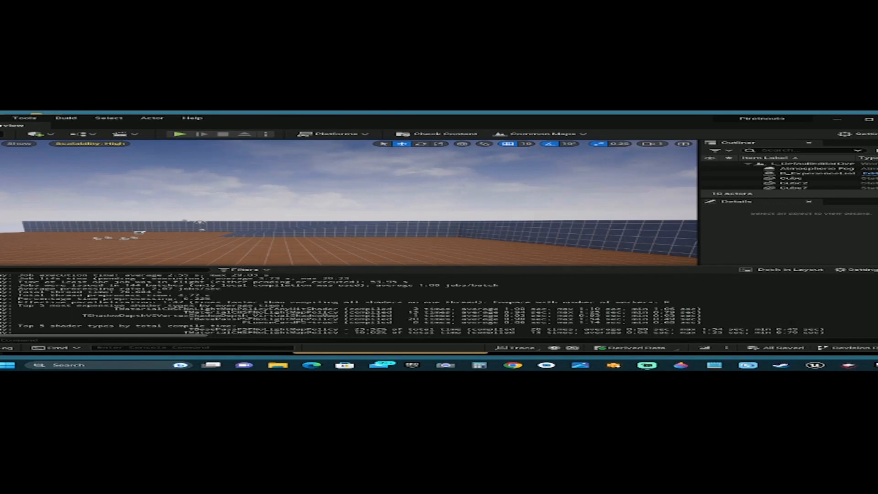
Step: Read through the rest of the Output Log down to its last entries, and dismiss the log
{"action": "scroll", "coordinate": [412, 304], "scroll_direction": "up", "scroll_amount": 3}
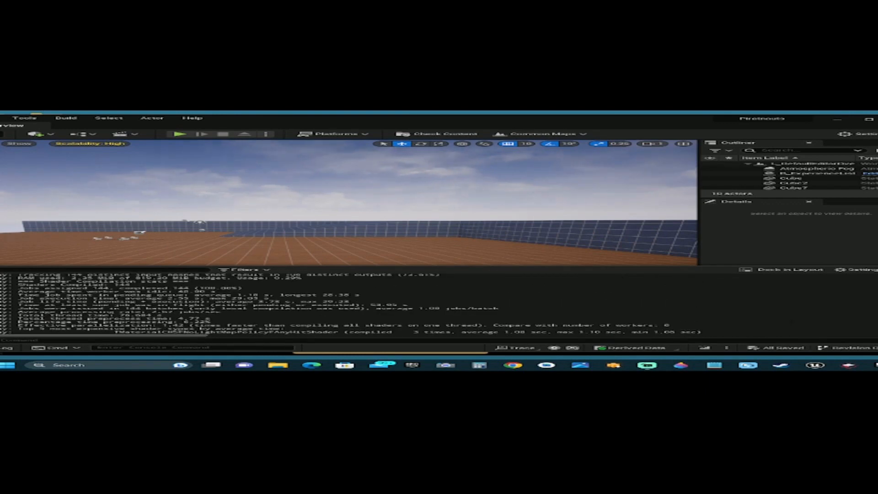
{"action": "scroll", "coordinate": [412, 305], "scroll_direction": "down", "scroll_amount": 10}
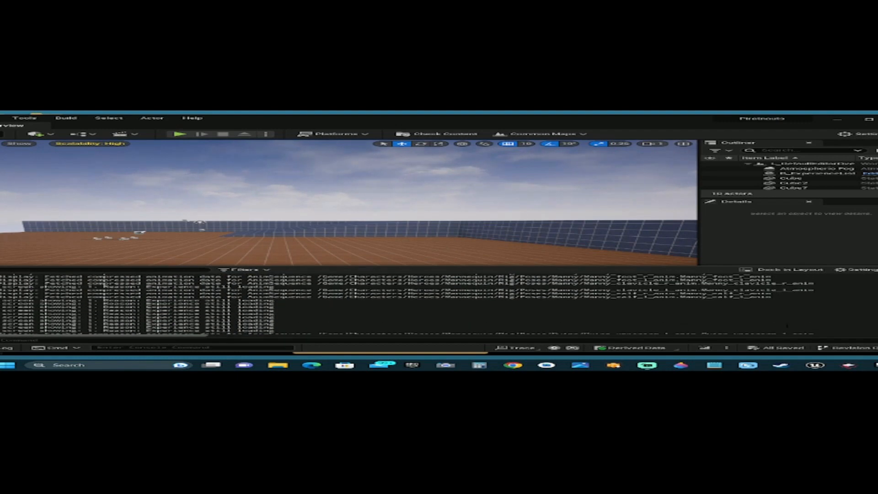
{"action": "scroll", "coordinate": [412, 305], "scroll_direction": "down", "scroll_amount": 10}
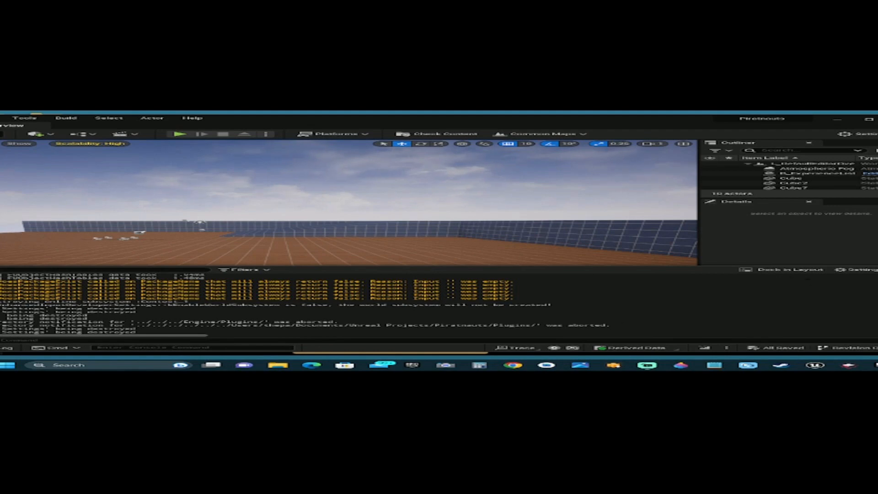
{"action": "left_click", "coordinate": [771, 255]}
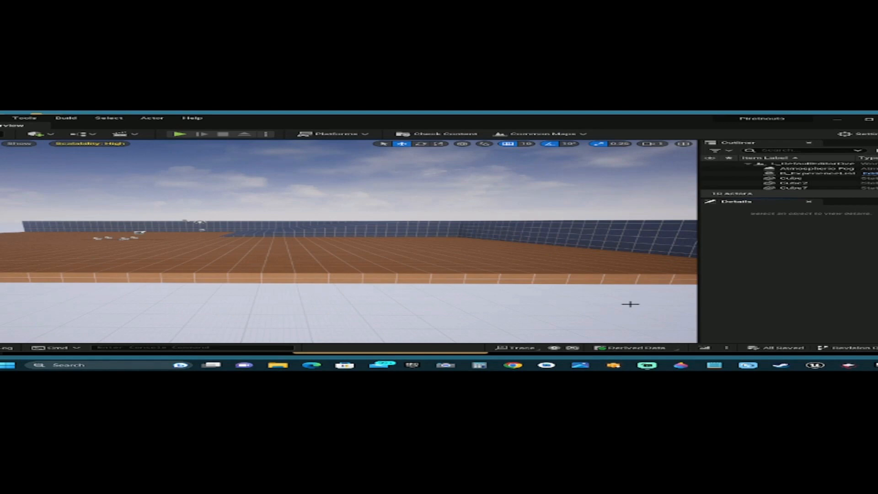
Step: Review the Windows platform's Package Project command together with its binary configuration and build target options
{"action": "key", "text": "ctrl+space"}
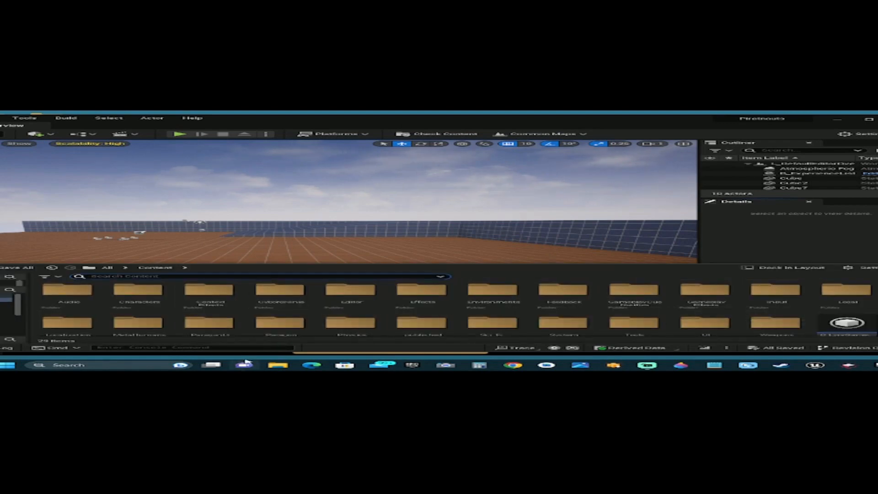
{"action": "left_click", "coordinate": [364, 134]}
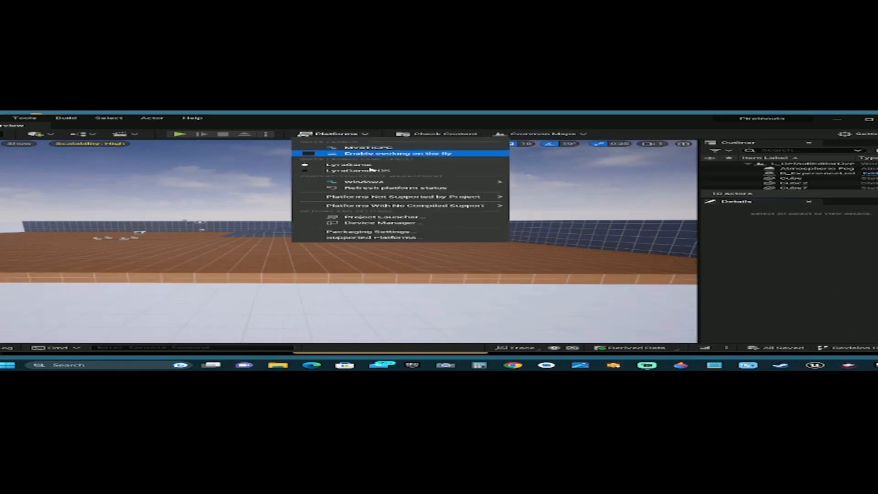
{"action": "mouse_move", "coordinate": [373, 183]}
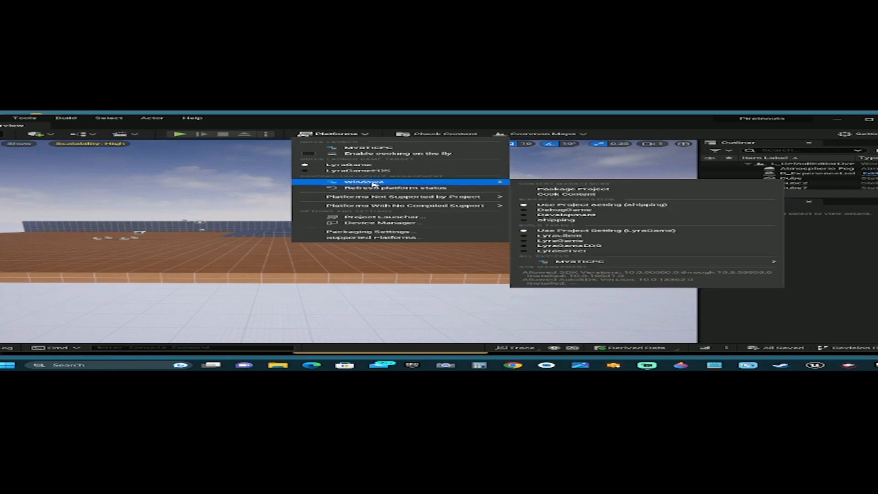
{"action": "left_click", "coordinate": [568, 190]}
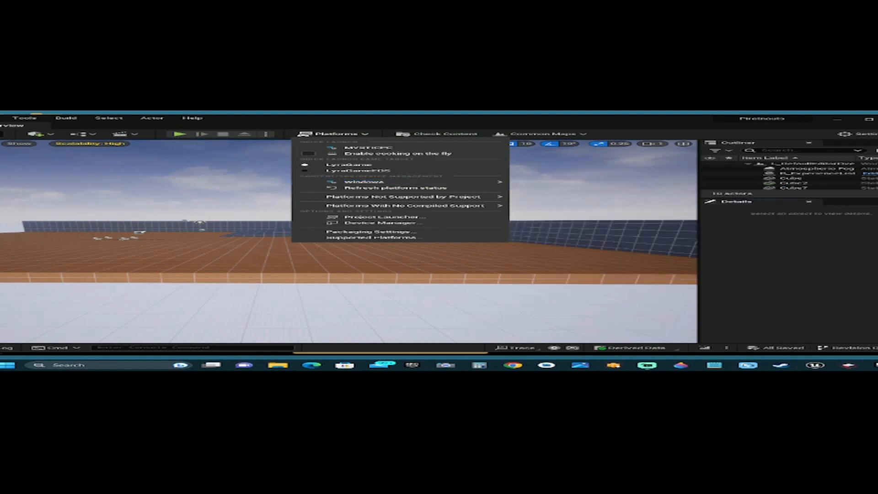
Step: Switch to File Explorer, close the extra window and move the remaining one fully into view
{"action": "left_click", "coordinate": [276, 366]}
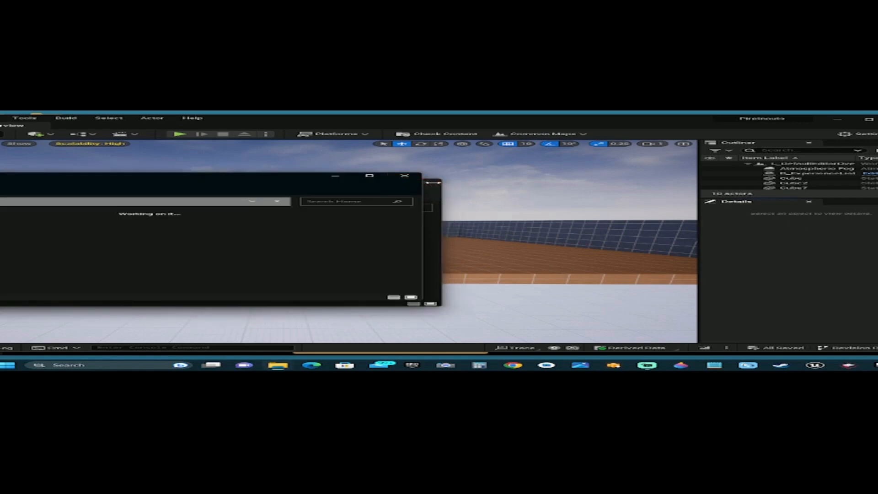
{"action": "left_click", "coordinate": [405, 177]}
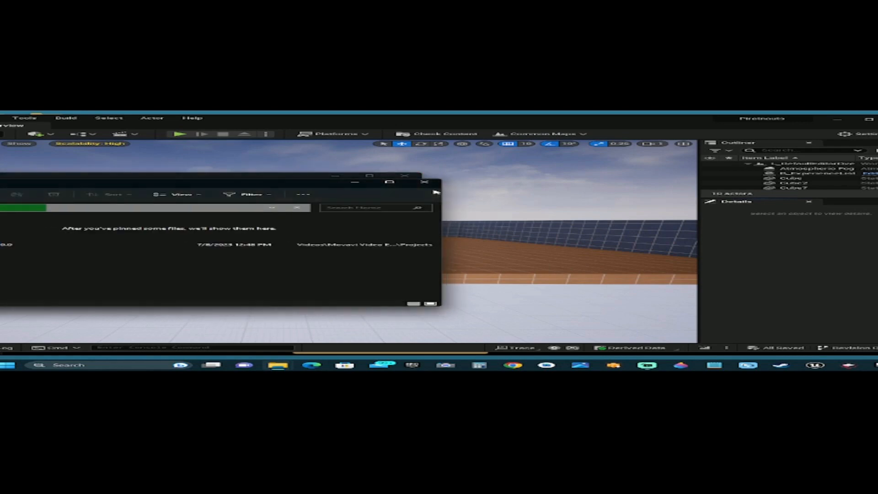
{"action": "left_click", "coordinate": [432, 183]}
{"action": "left_click_drag", "start_coordinate": [163, 178], "coordinate": [344, 179]}
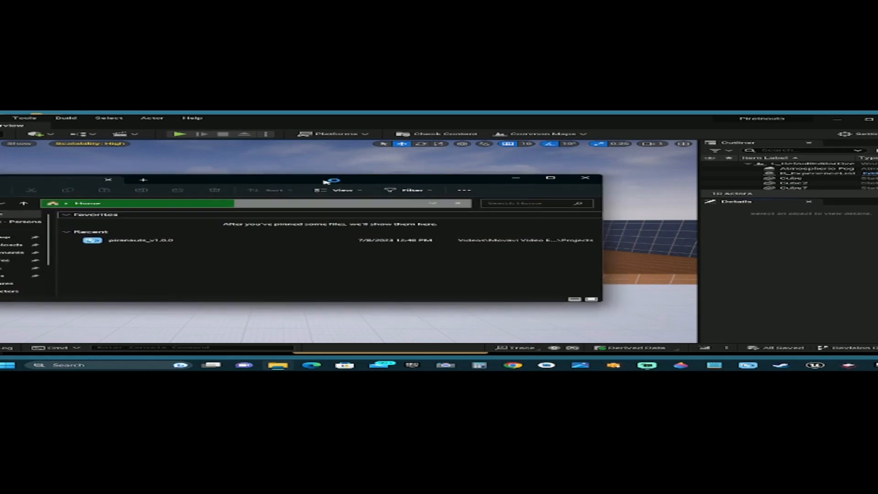
Step: Open the Piratnauts project folder inside Documents > Unreal Projects
{"action": "left_click", "coordinate": [3, 254]}
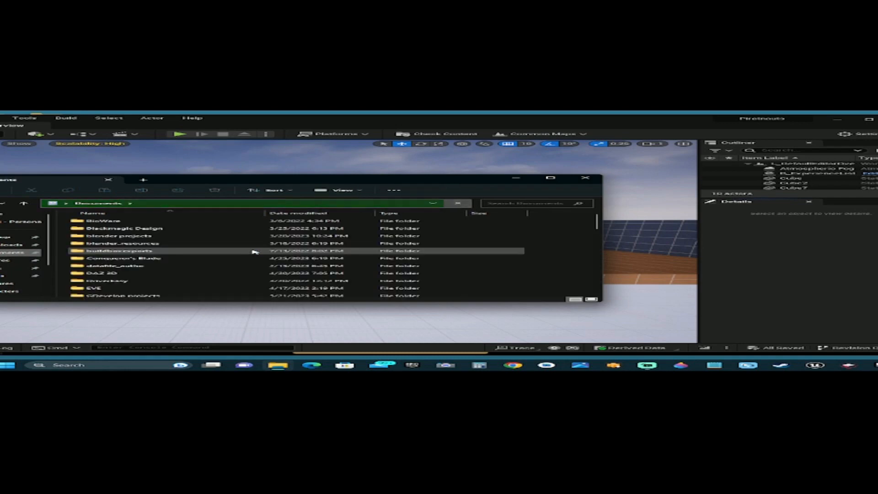
{"action": "scroll", "coordinate": [241, 261], "scroll_direction": "down", "scroll_amount": 10}
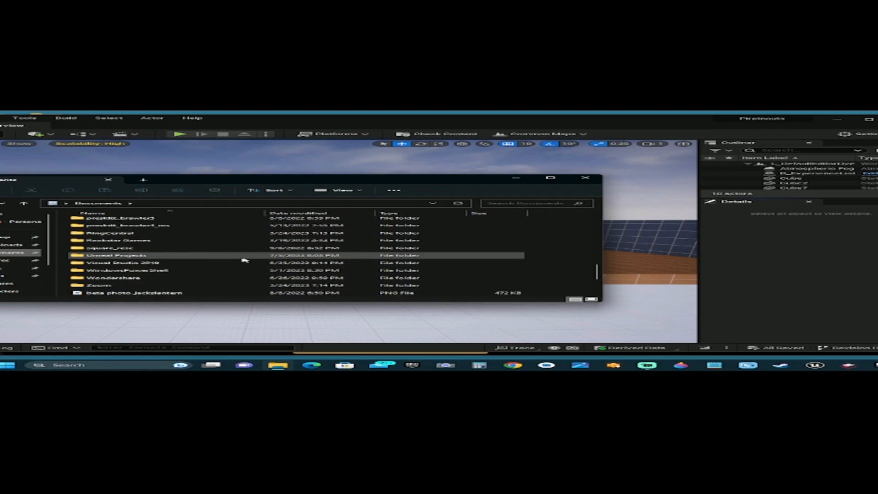
{"action": "left_click", "coordinate": [215, 257]}
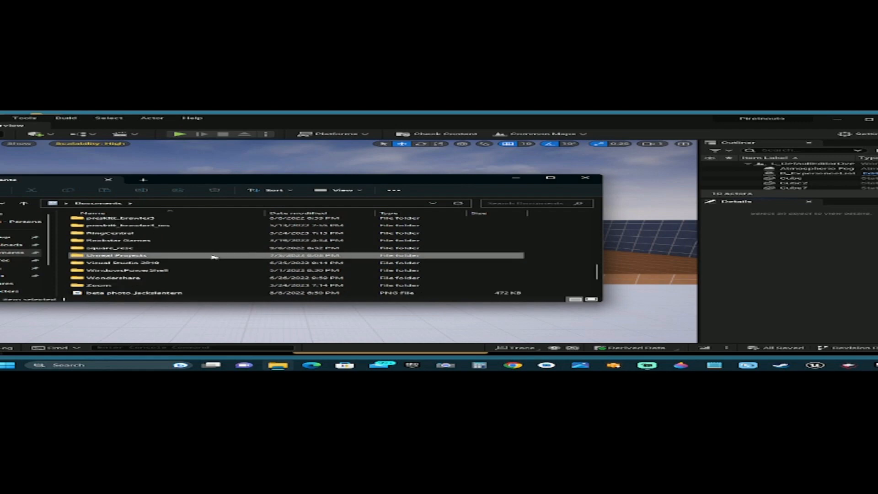
{"action": "double_click", "coordinate": [289, 256]}
{"action": "scroll", "coordinate": [220, 261], "scroll_direction": "down", "scroll_amount": 2}
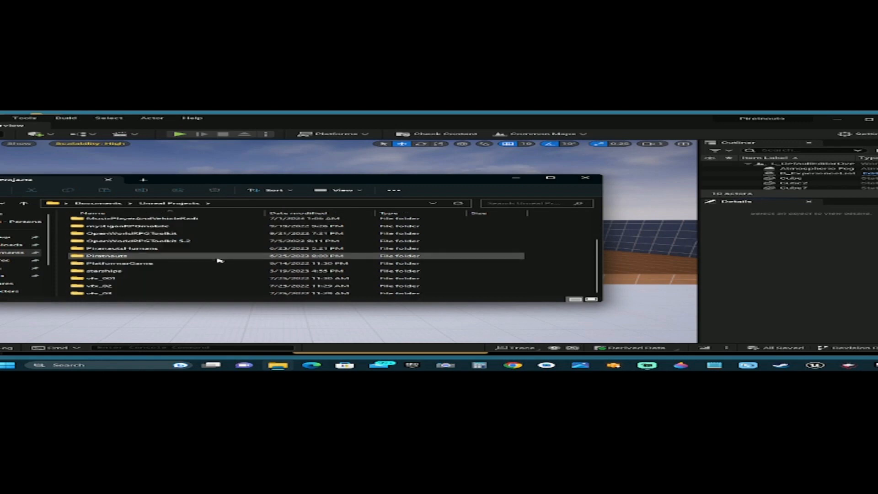
{"action": "double_click", "coordinate": [218, 259]}
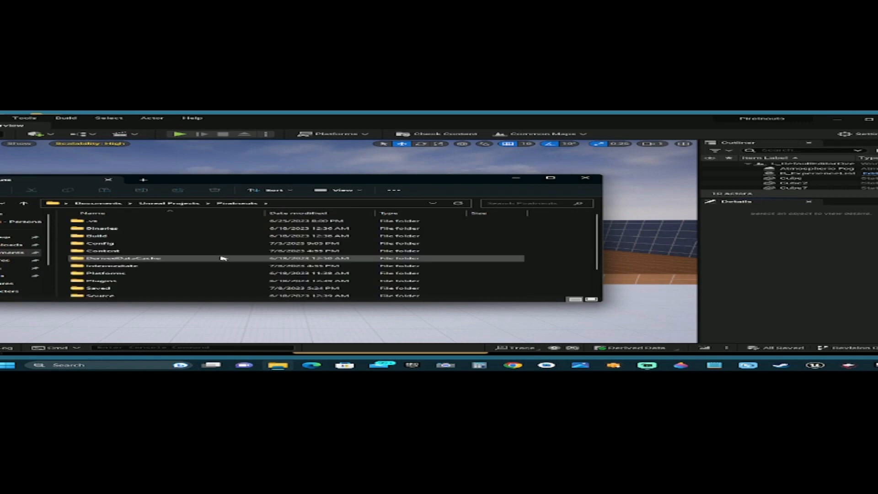
Step: Look over the project's folders and files, and open its Content folder
{"action": "scroll", "coordinate": [223, 258], "scroll_direction": "down", "scroll_amount": 1}
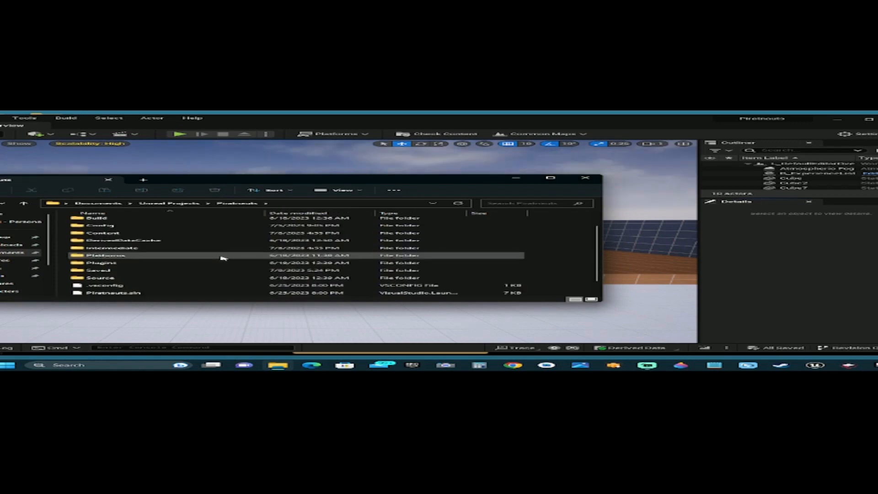
{"action": "scroll", "coordinate": [222, 257], "scroll_direction": "up", "scroll_amount": 1}
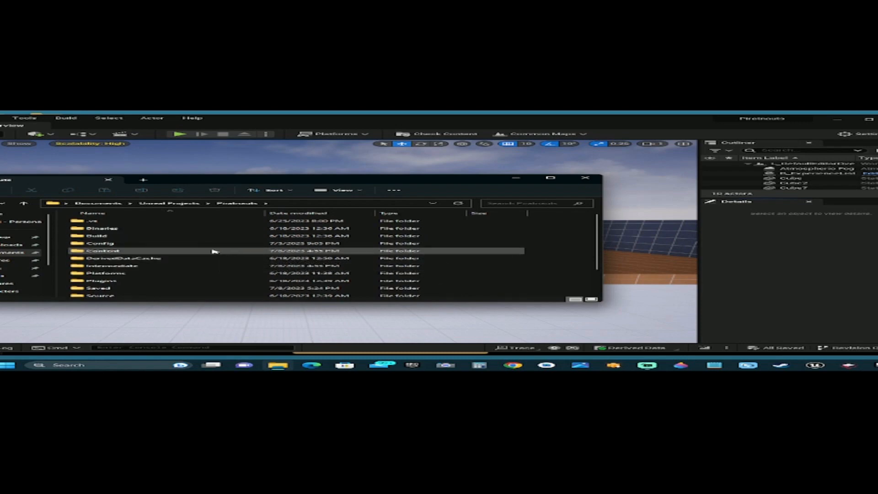
{"action": "scroll", "coordinate": [215, 251], "scroll_direction": "down", "scroll_amount": 1}
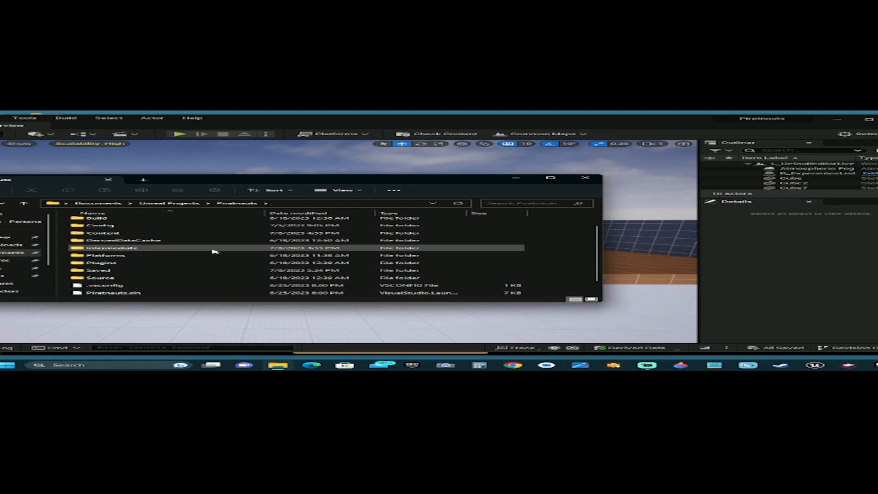
{"action": "scroll", "coordinate": [214, 251], "scroll_direction": "up", "scroll_amount": 1}
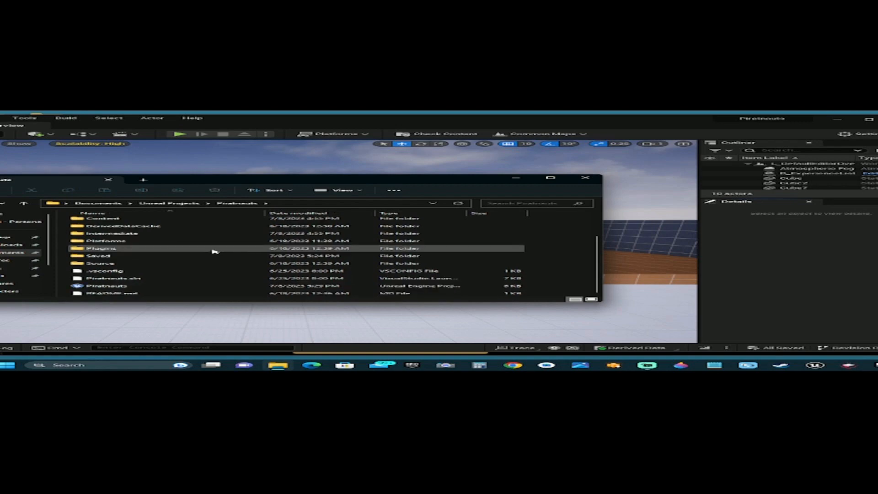
{"action": "double_click", "coordinate": [214, 252]}
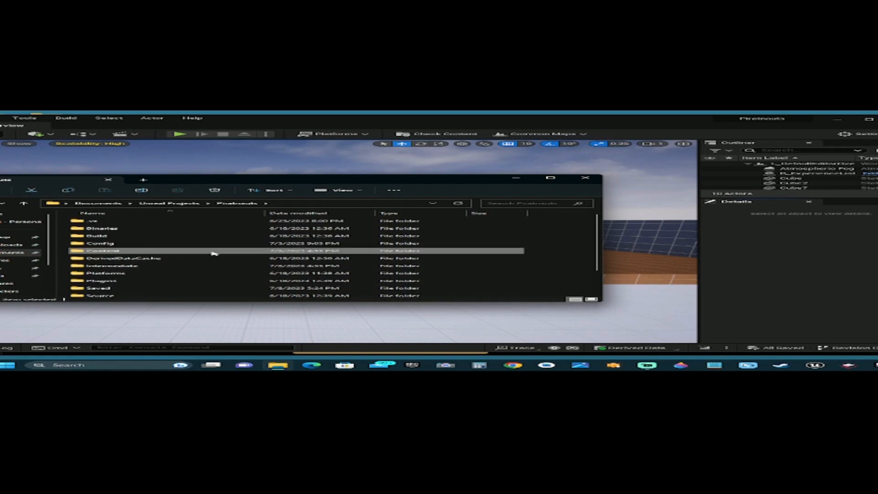
Step: Open the Windows build folder inside the published folder
{"action": "scroll", "coordinate": [215, 253], "scroll_direction": "down", "scroll_amount": 4}
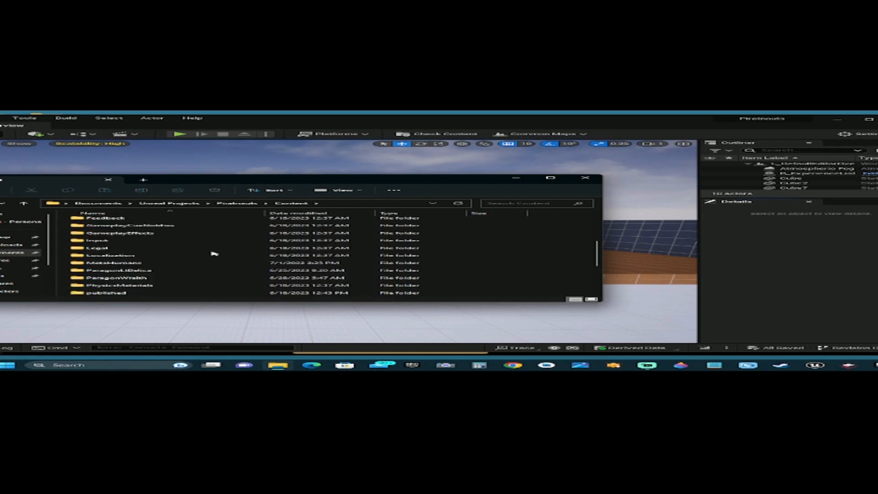
{"action": "scroll", "coordinate": [214, 253], "scroll_direction": "down", "scroll_amount": 2}
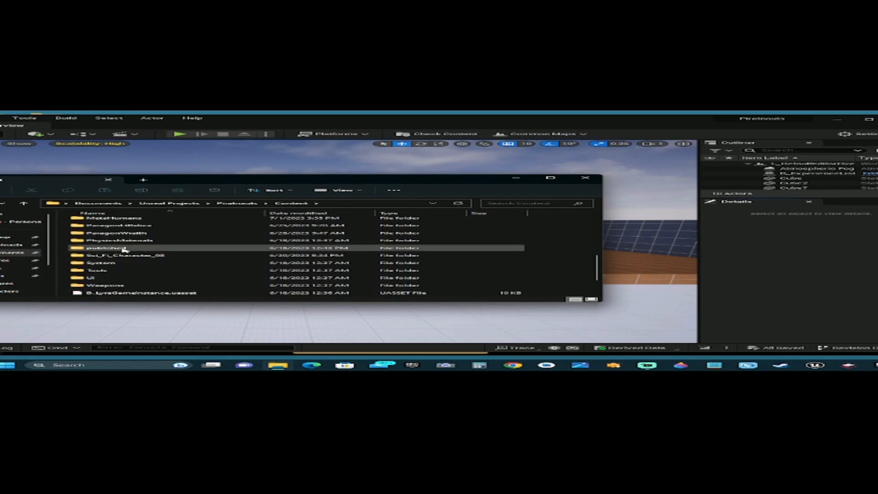
{"action": "mouse_move", "coordinate": [99, 250]}
{"action": "left_click", "coordinate": [146, 251]}
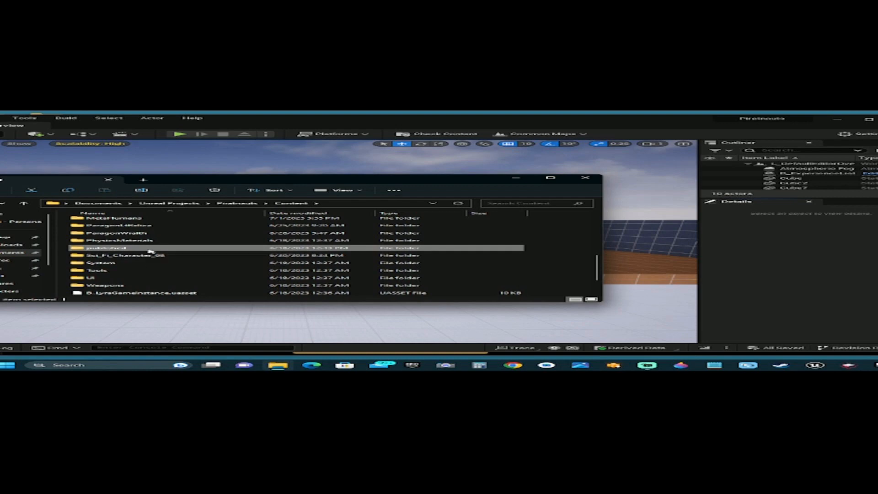
{"action": "double_click", "coordinate": [151, 250]}
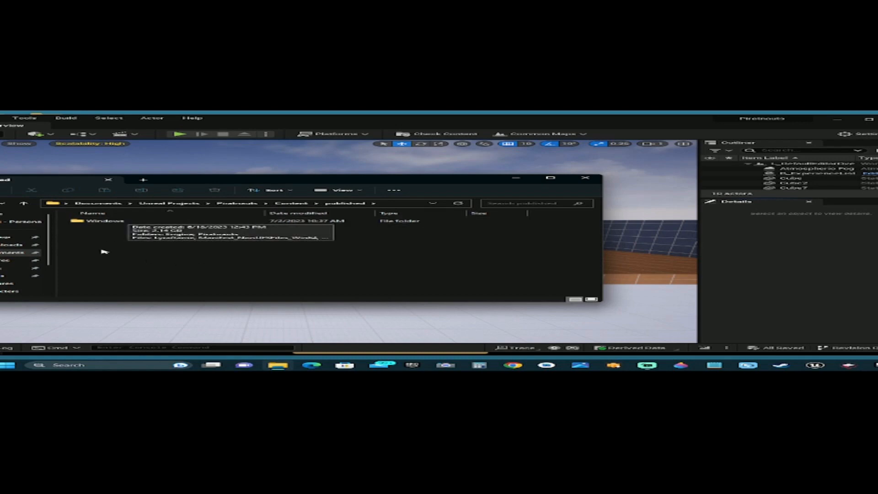
{"action": "left_click", "coordinate": [144, 222]}
{"action": "double_click", "coordinate": [144, 222]}
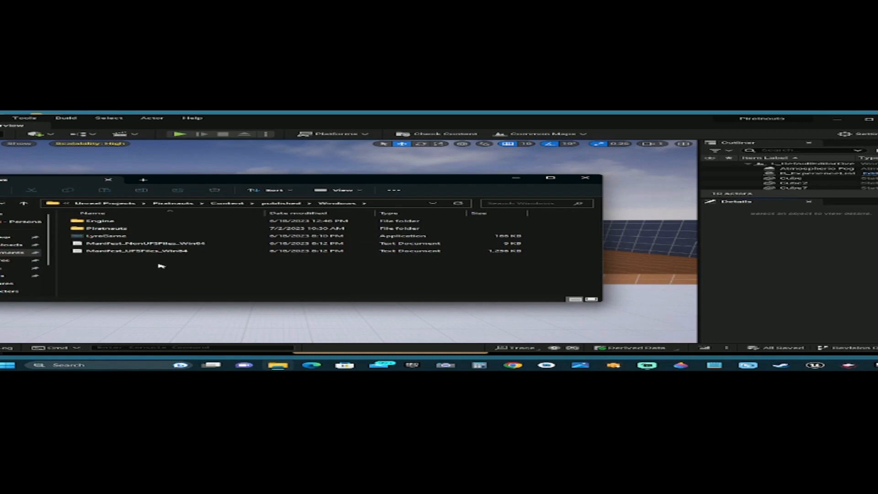
Step: Try to compress all files and folders of the Windows build to a ZIP file, and close File Explorer
{"action": "left_click_drag", "start_coordinate": [131, 259], "coordinate": [99, 222]}
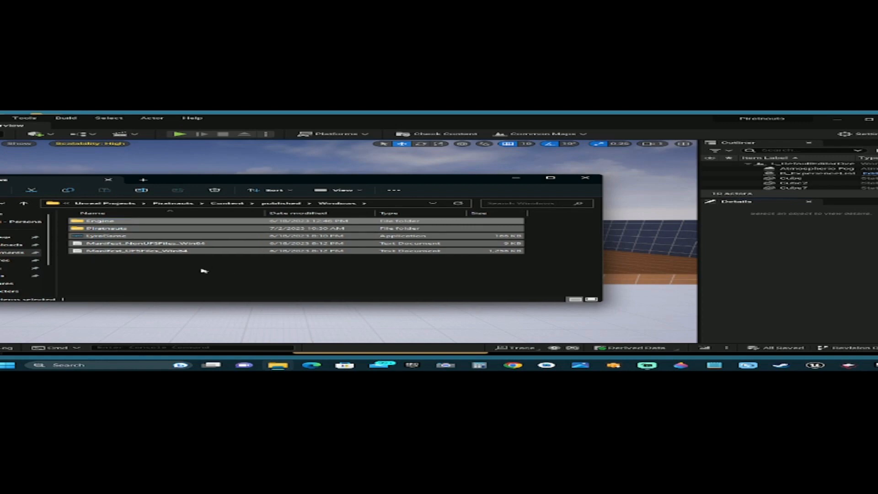
{"action": "right_click", "coordinate": [185, 222]}
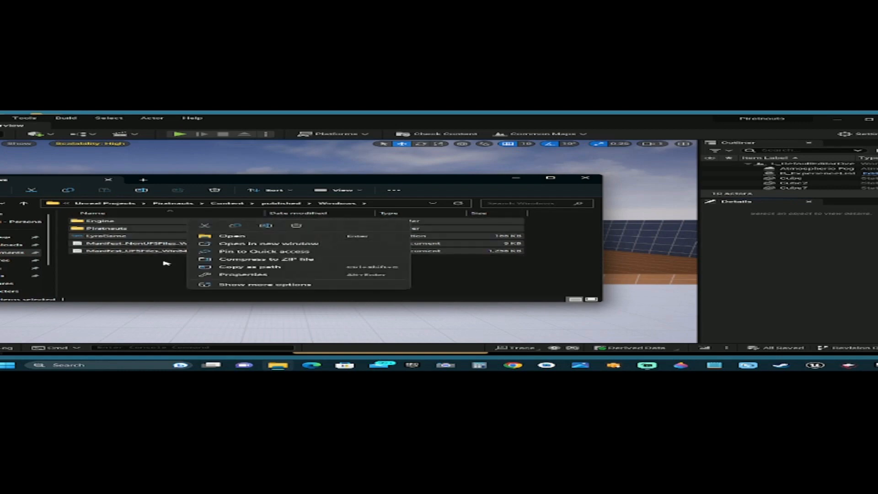
{"action": "left_click", "coordinate": [277, 260]}
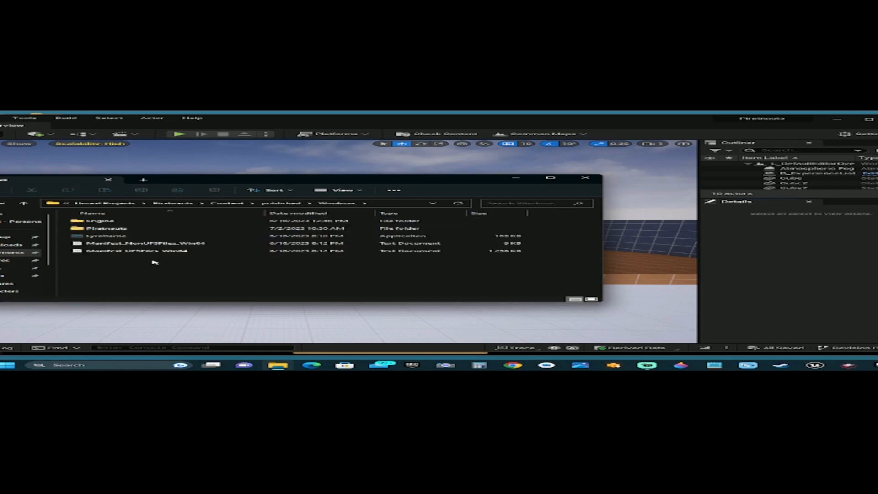
{"action": "left_click", "coordinate": [585, 179]}
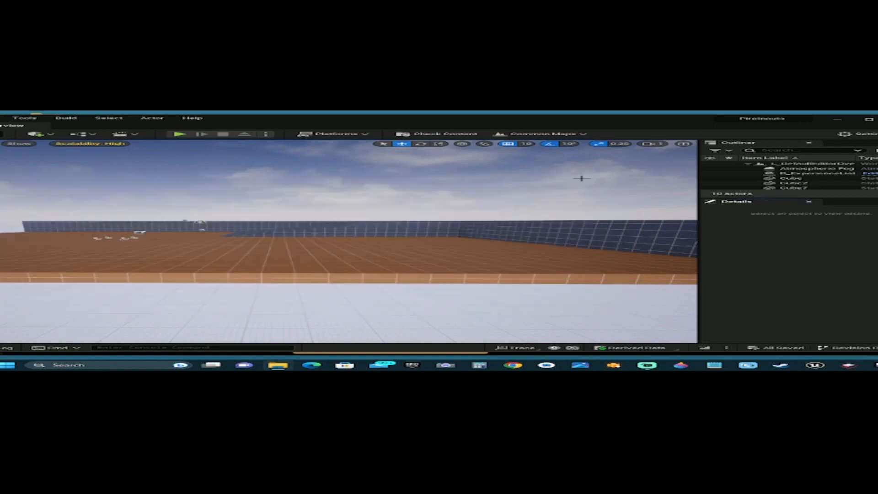
Step: Switch from the editor to the previously packaged Piratnauts build folder and launch its LyraGame application
{"action": "left_click", "coordinate": [841, 121]}
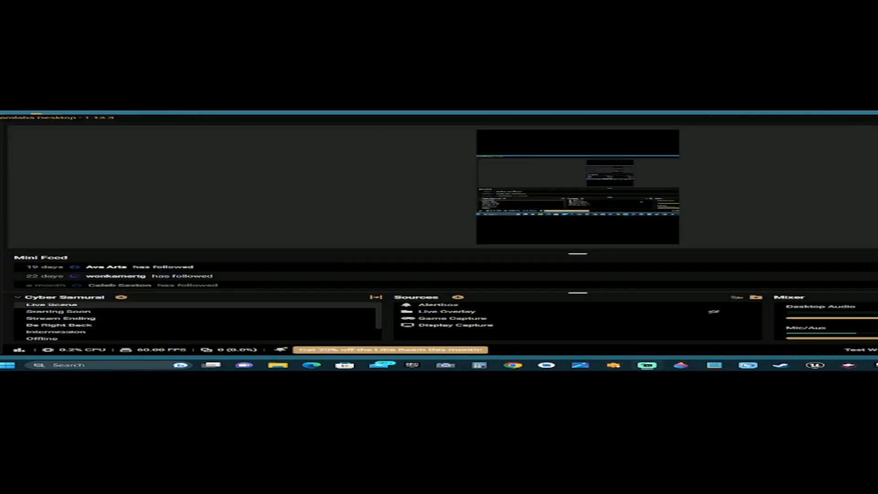
{"action": "left_click", "coordinate": [877, 119]}
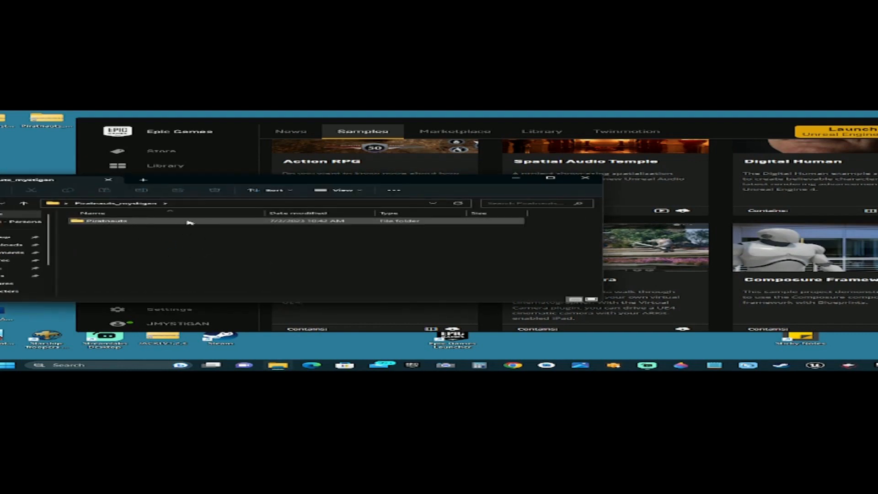
{"action": "double_click", "coordinate": [112, 222]}
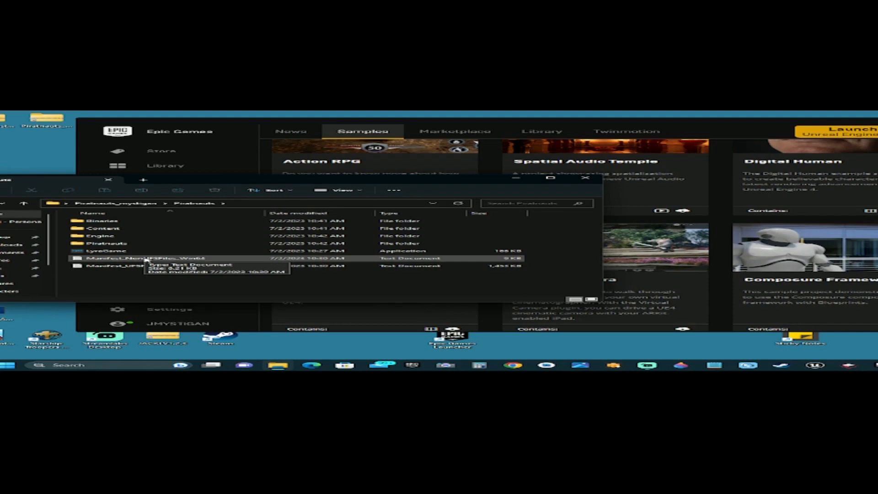
{"action": "left_click", "coordinate": [122, 252]}
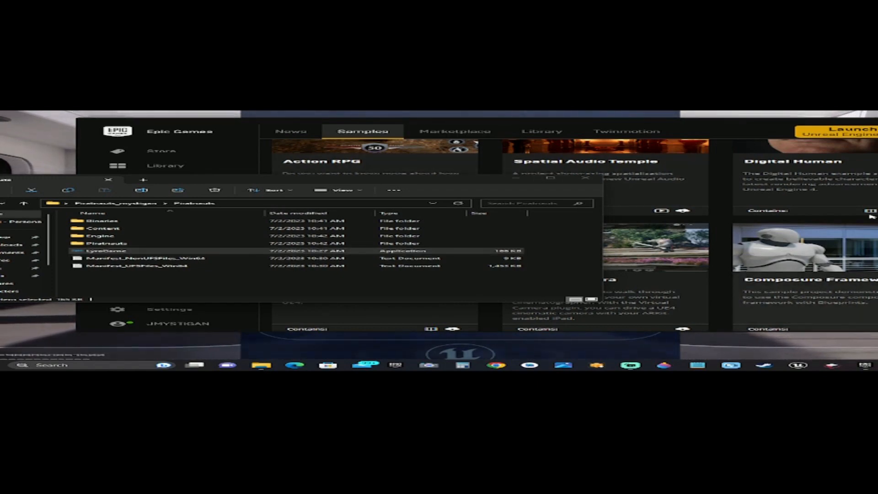
{"action": "left_click_drag", "start_coordinate": [395, 180], "coordinate": [333, 177]}
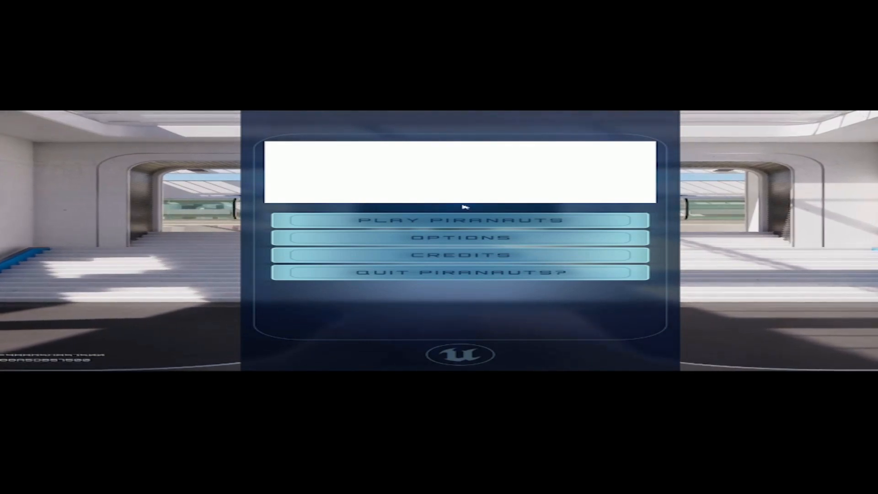
Step: Start Play Piranauts, go to the screen for hosting a new game, and cycle its network option
{"action": "left_click", "coordinate": [535, 222]}
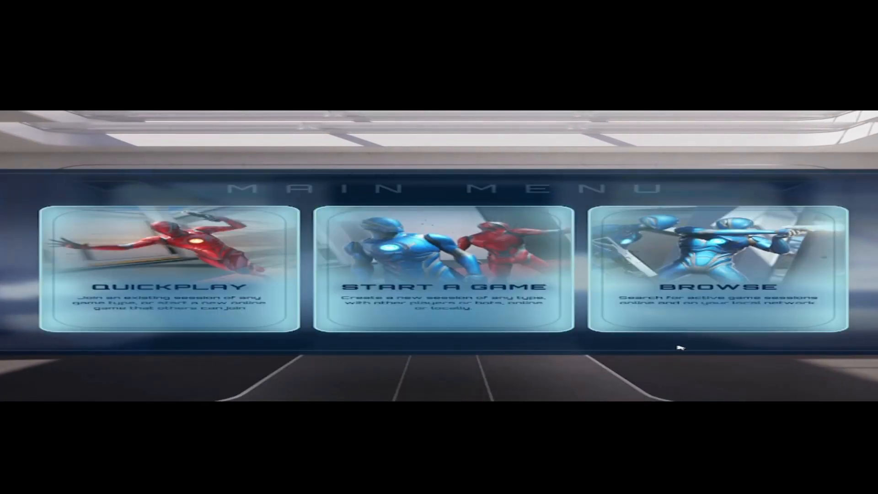
{"action": "left_click", "coordinate": [473, 316]}
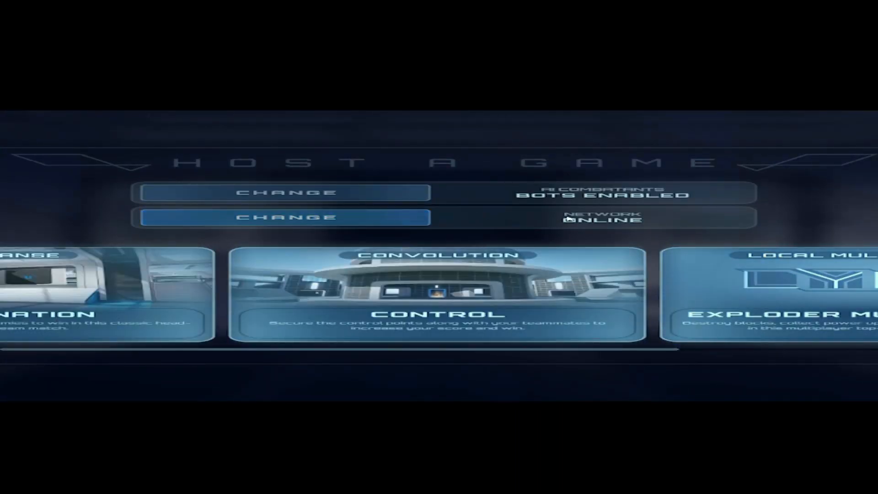
{"action": "left_click", "coordinate": [387, 218]}
{"action": "left_click", "coordinate": [387, 219]}
{"action": "left_click", "coordinate": [386, 219]}
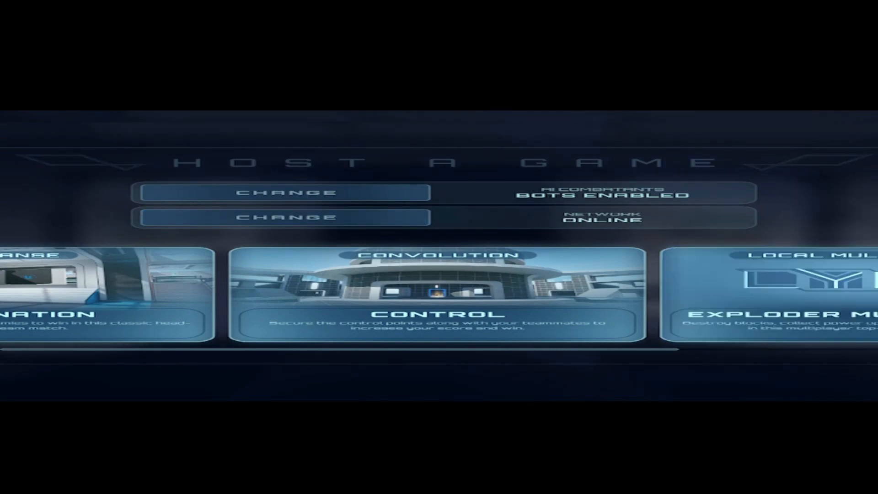
{"action": "key", "text": "Escape"}
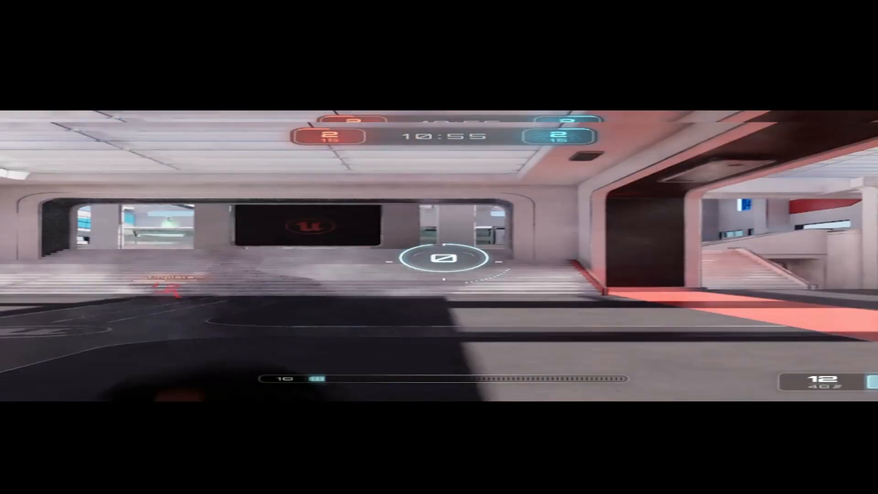
Step: Quit the running match with confirmation and show the credits of Piranauts
{"action": "key", "text": "Escape"}
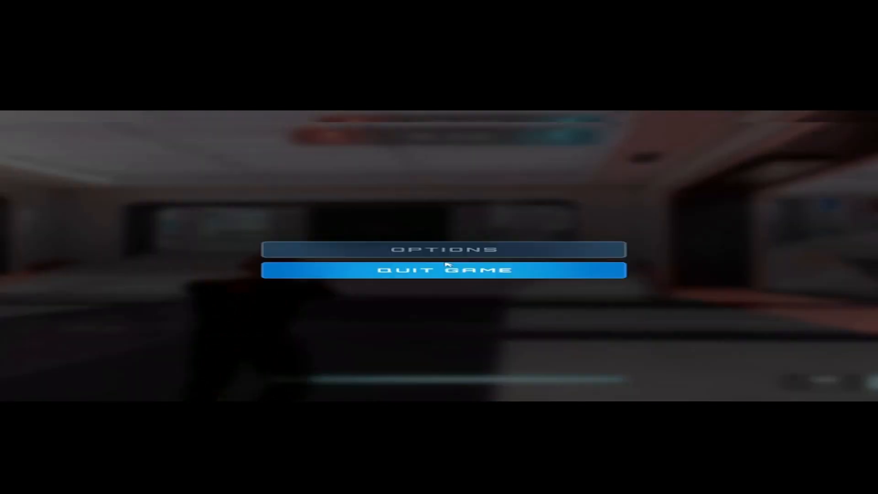
{"action": "left_click", "coordinate": [449, 272]}
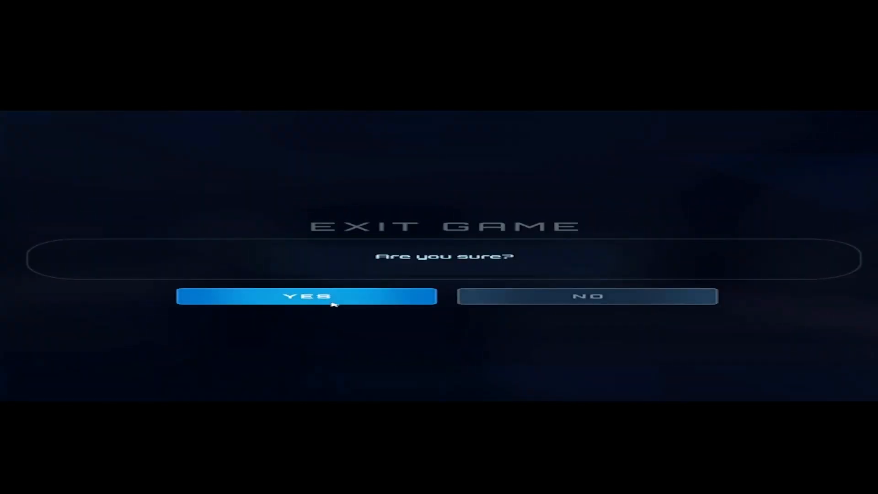
{"action": "left_click", "coordinate": [333, 304]}
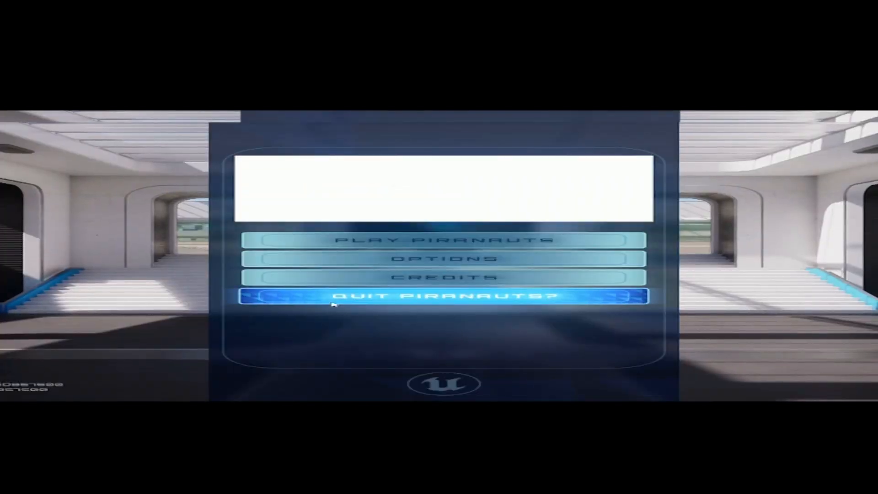
{"action": "left_click", "coordinate": [527, 279]}
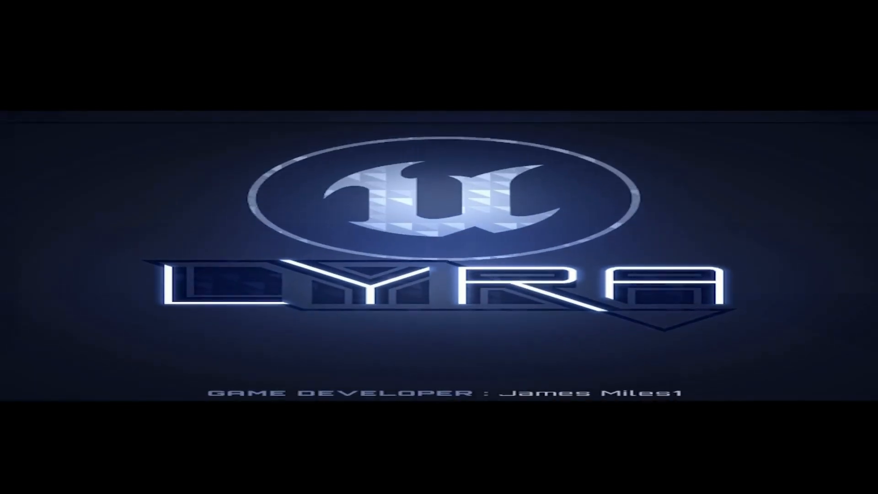